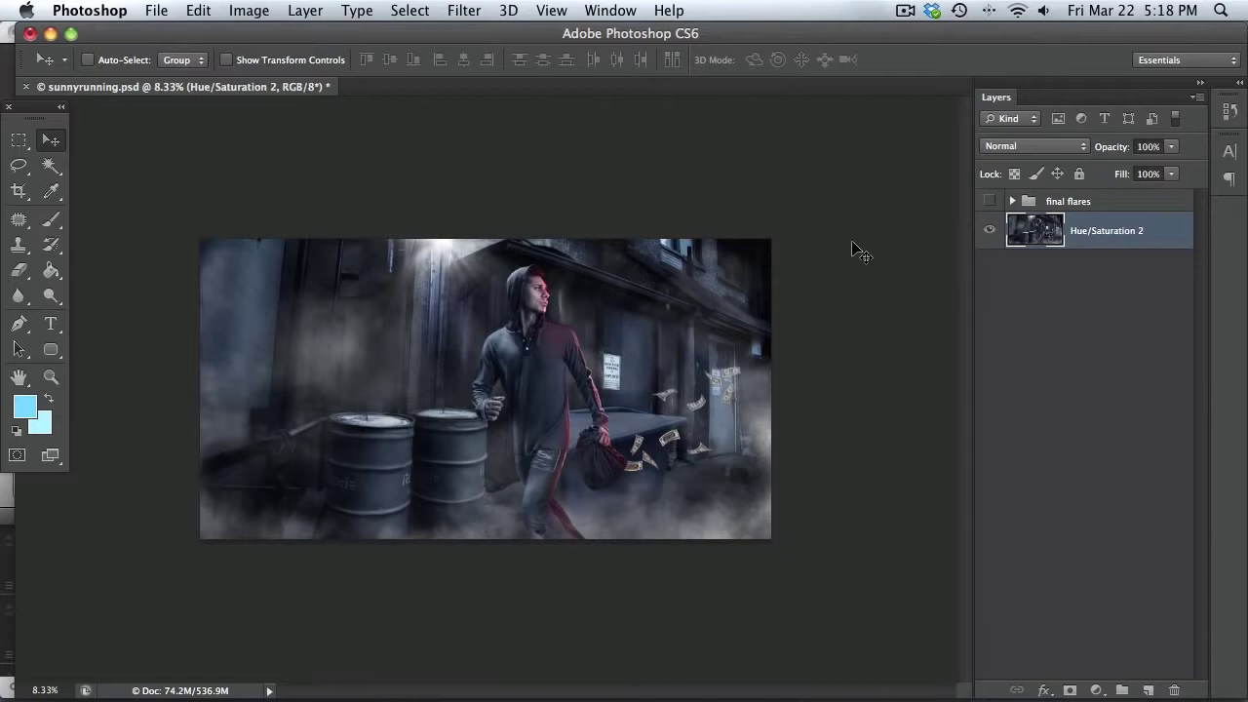
Switch to the Pen tool in Path mode
{"action": "key", "text": "p"}
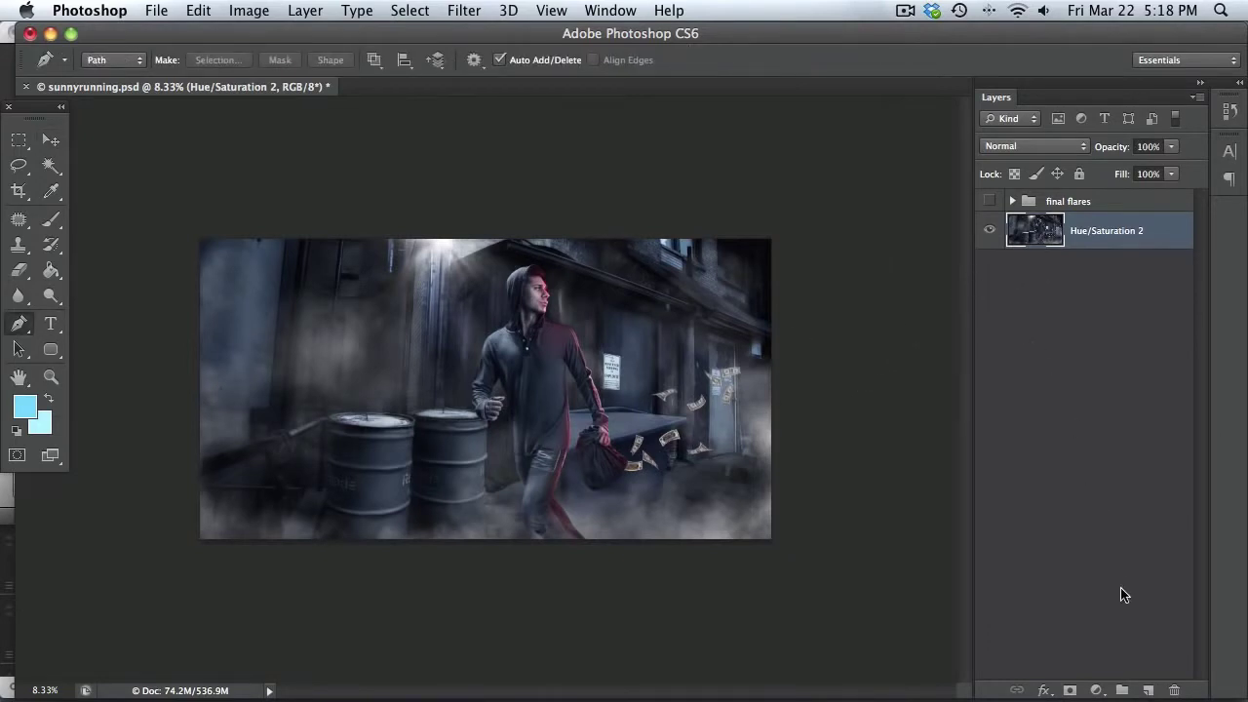
Add a new empty layer named 'lense flare original'
{"action": "left_click", "coordinate": [1149, 688]}
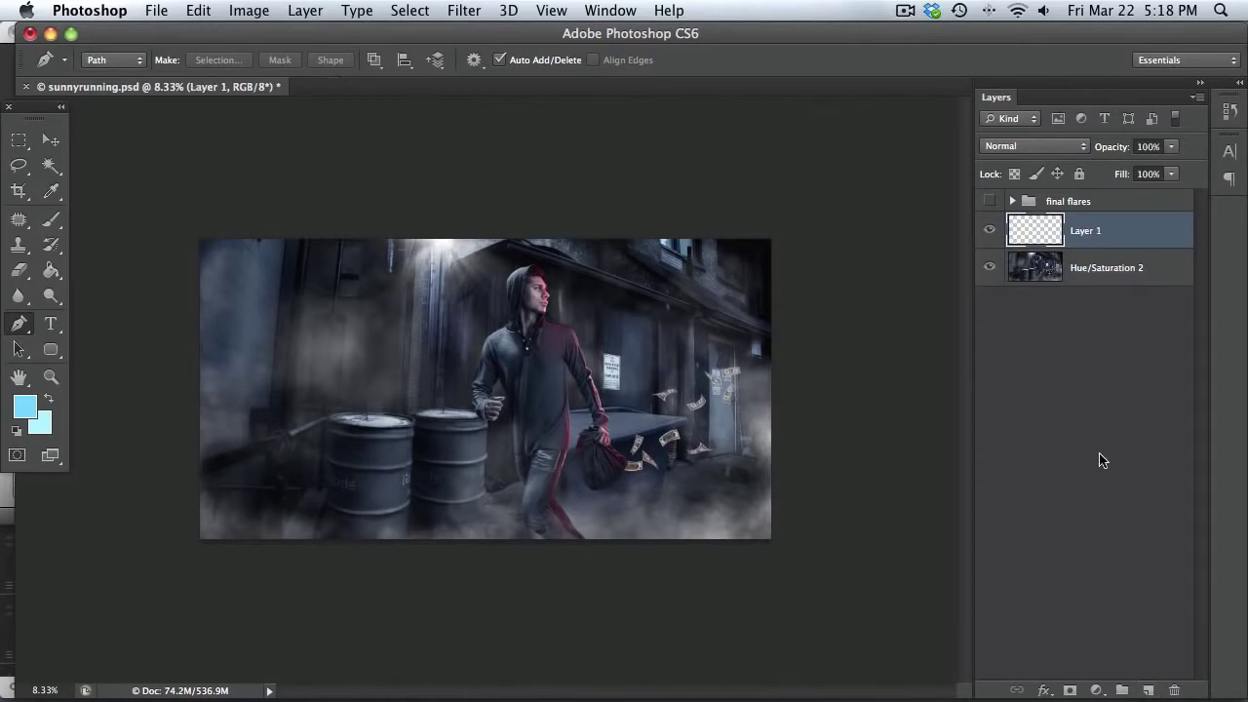
{"action": "double_click", "coordinate": [1087, 231]}
{"action": "type", "text": "lense flare original"}
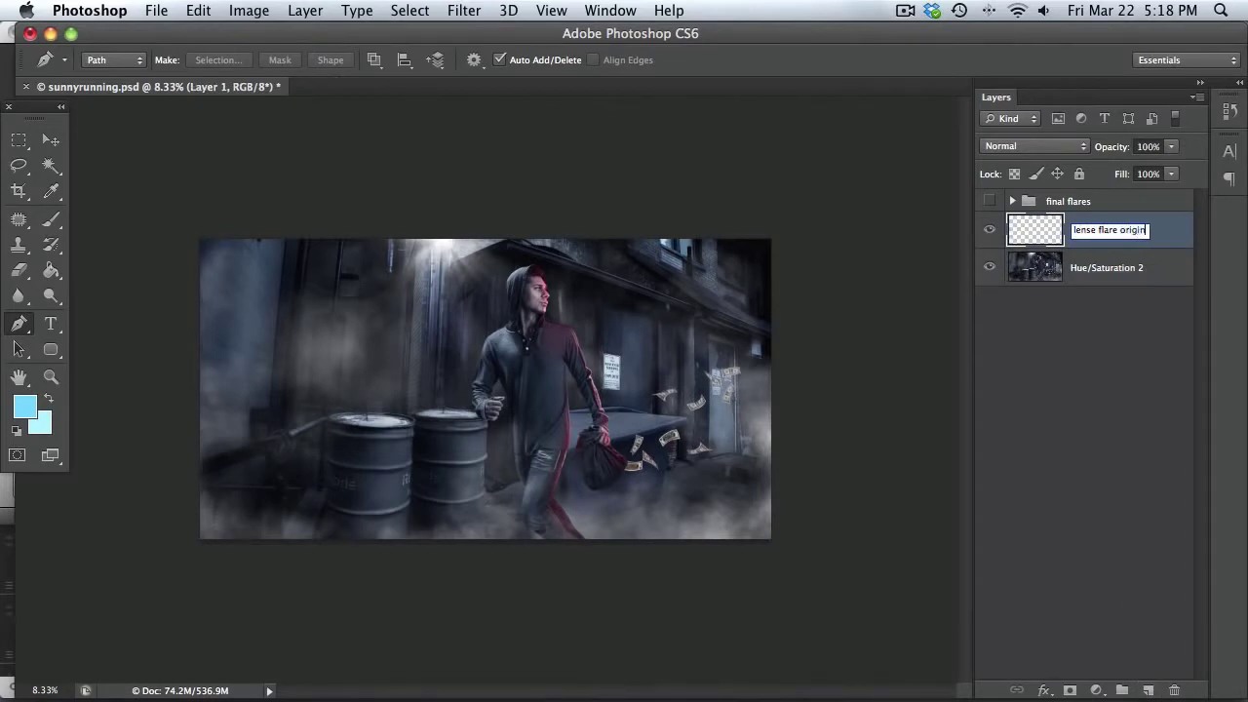
{"action": "key", "text": "Return"}
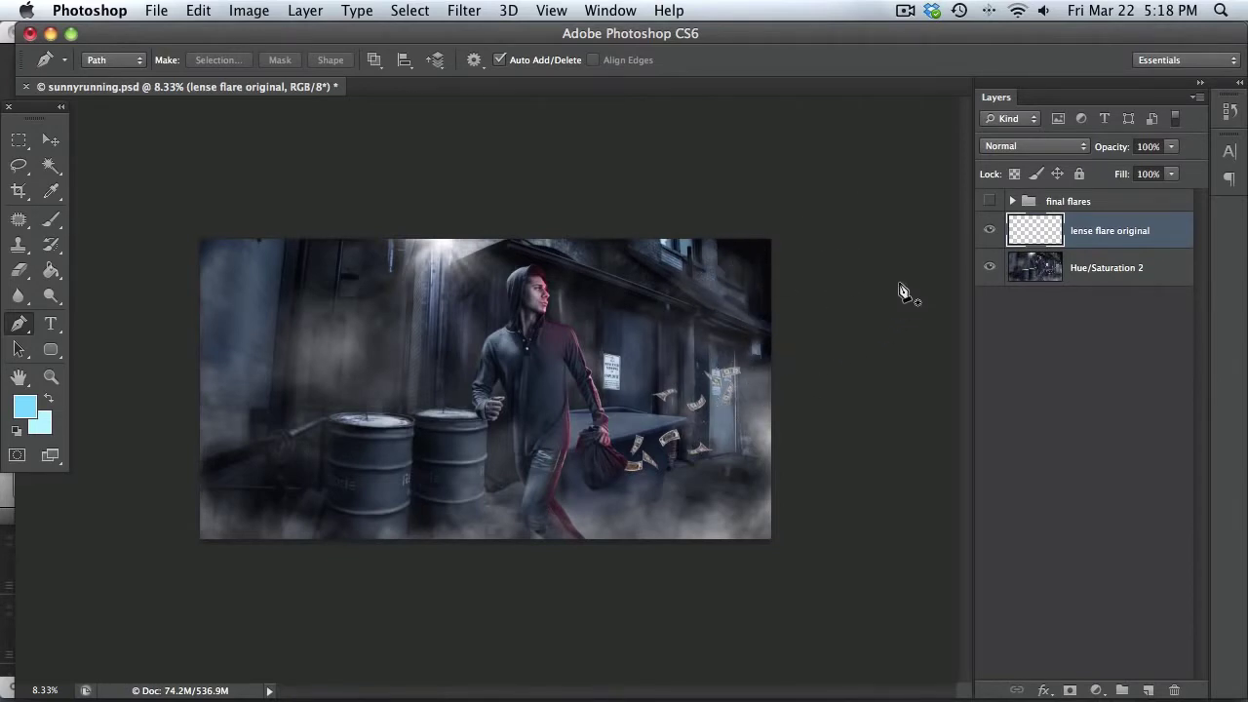
Show the final flares group, move its streaks lower, hide it, and reselect lense flare original
{"action": "left_click", "coordinate": [990, 201]}
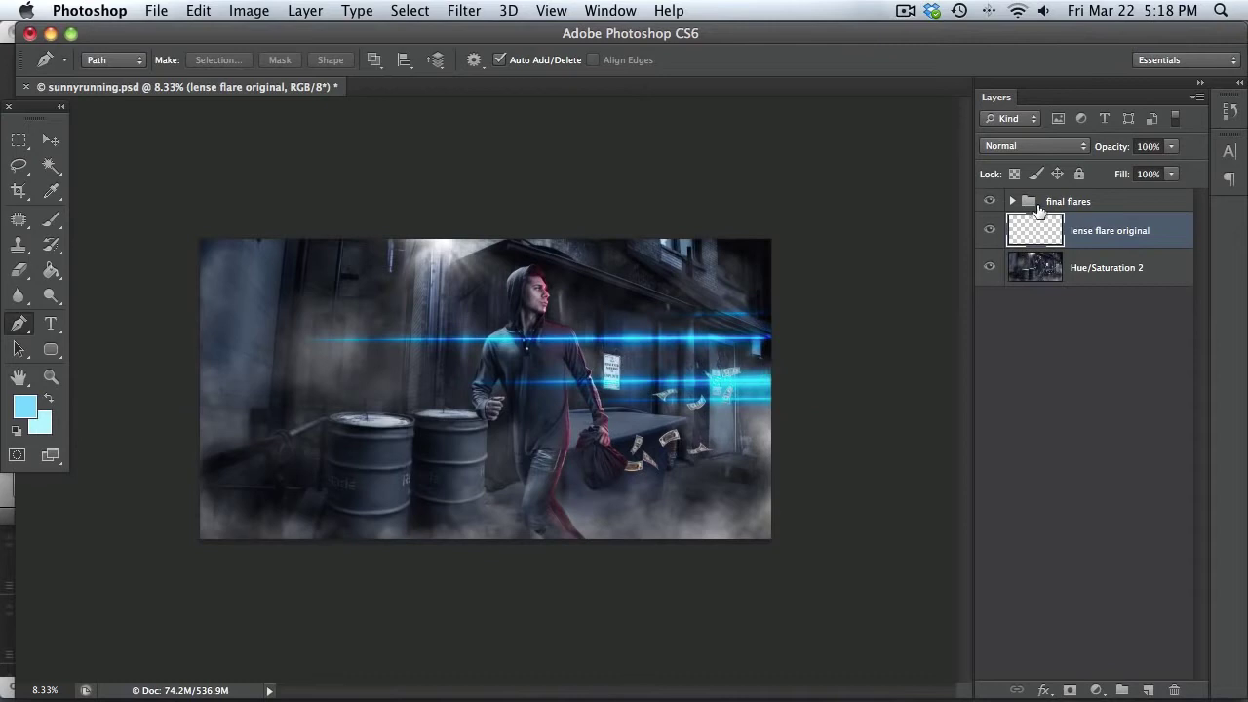
{"action": "left_click", "coordinate": [1038, 206]}
{"action": "key", "text": "v"}
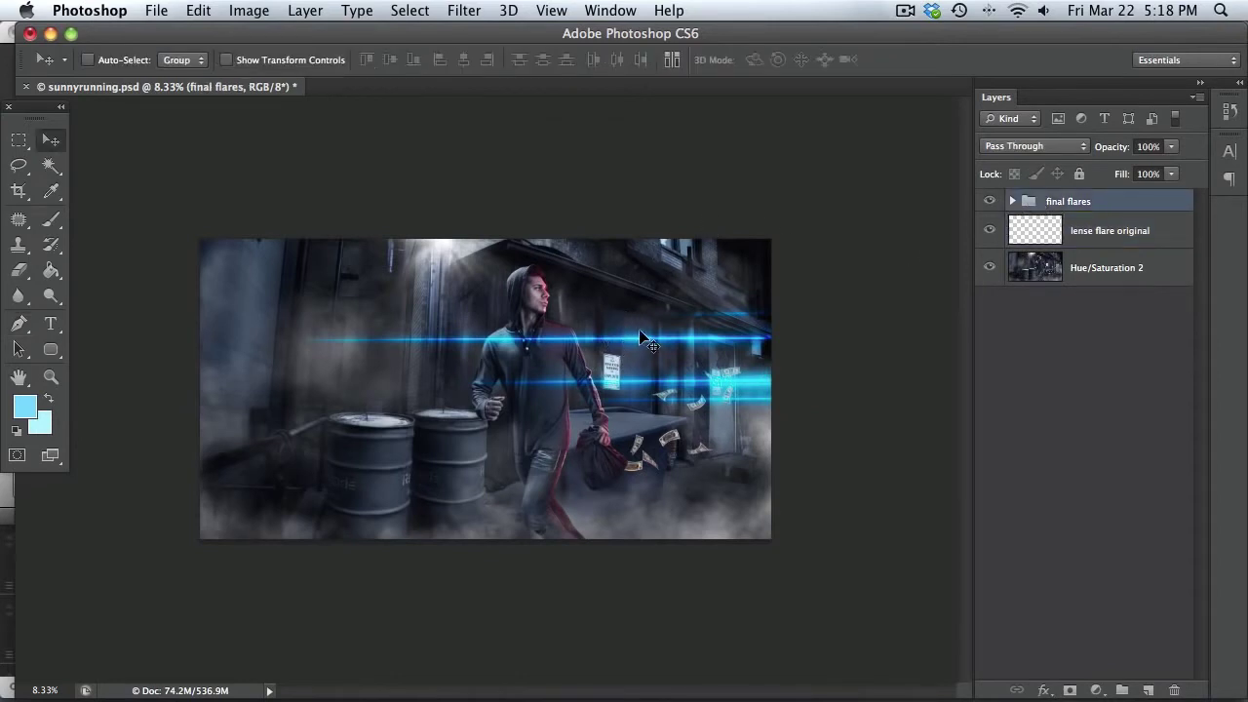
{"action": "left_click_drag", "start_coordinate": [641, 336], "coordinate": [634, 438]}
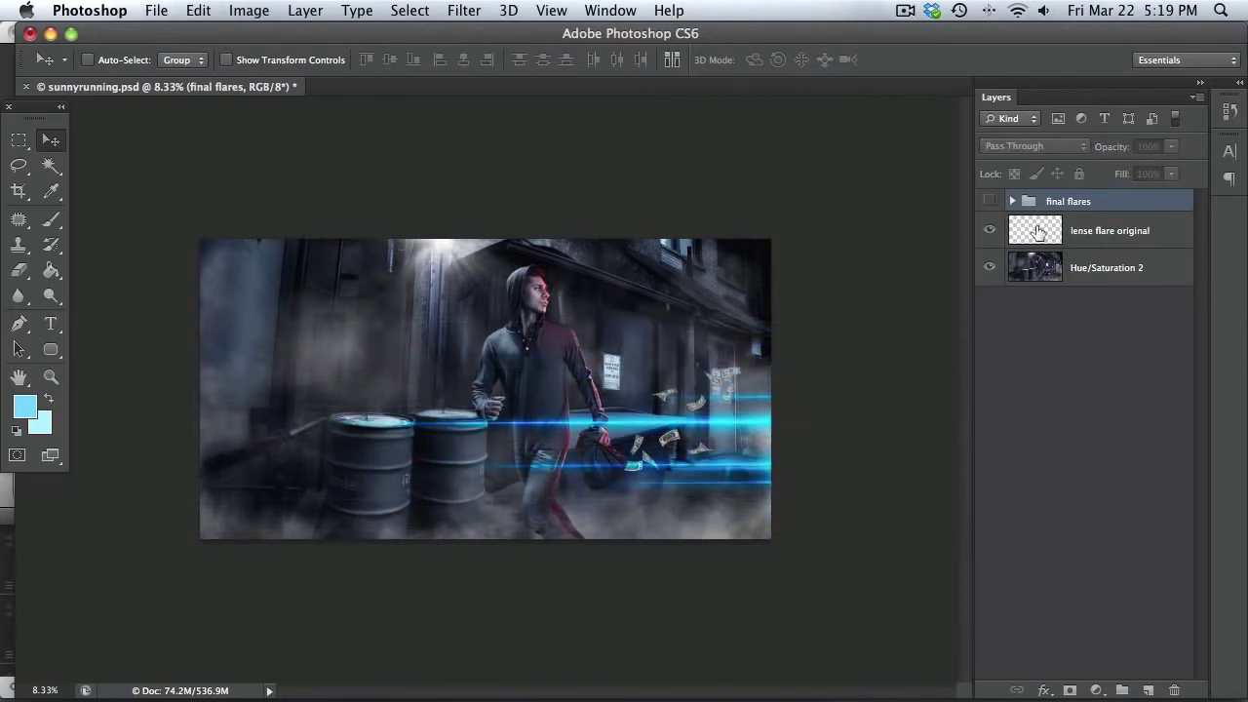
{"action": "left_click", "coordinate": [990, 201]}
{"action": "left_click", "coordinate": [1049, 228]}
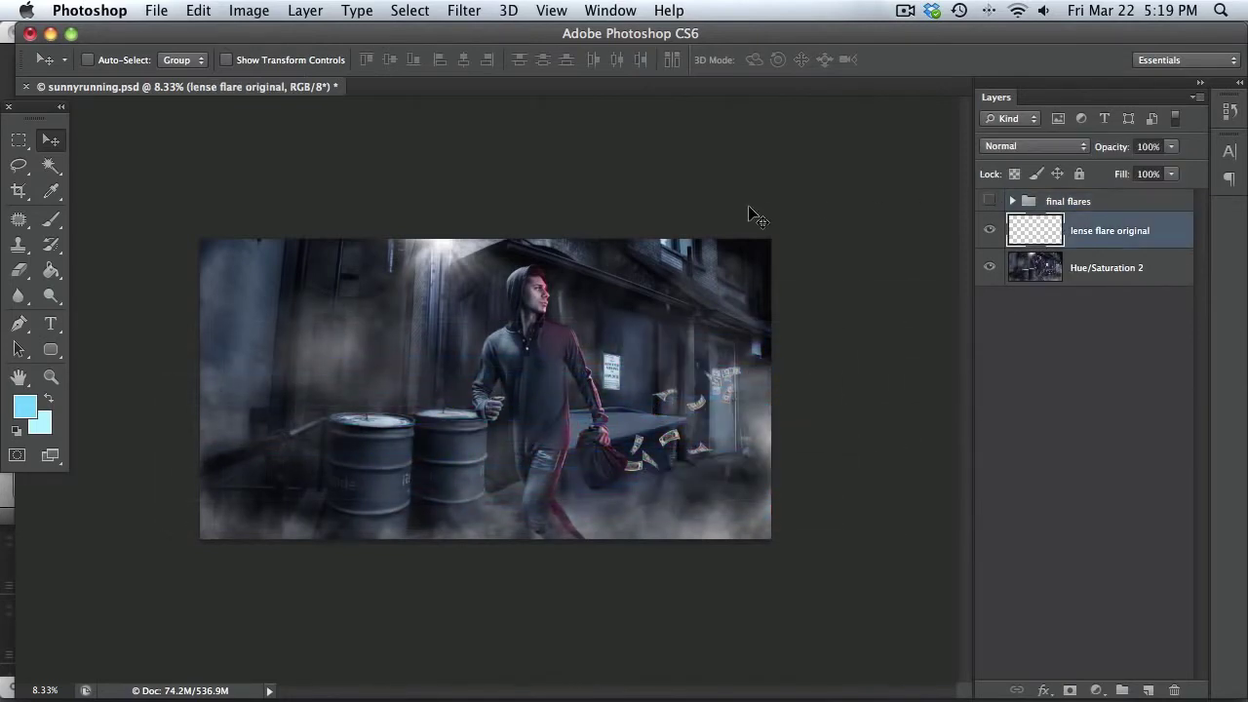
Draw a level two-point pen path from the right edge to the runner's hand, zooming in to check
{"action": "key", "text": "p"}
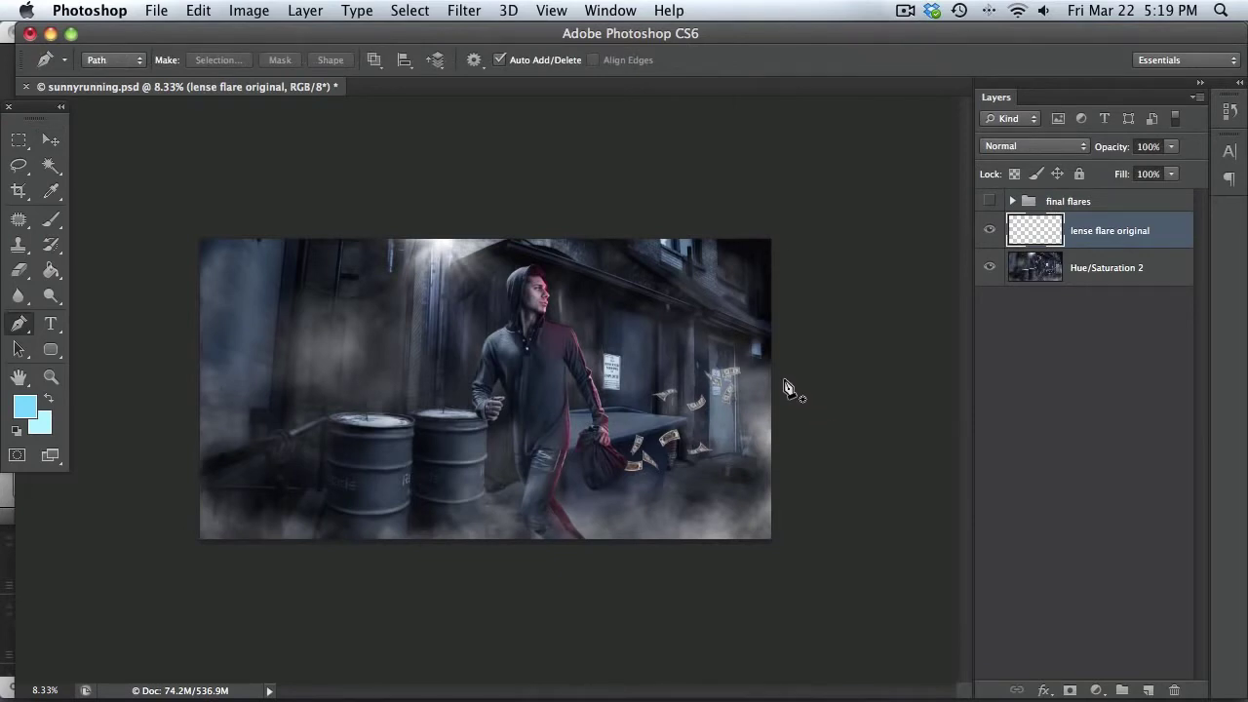
{"action": "left_click", "coordinate": [789, 378]}
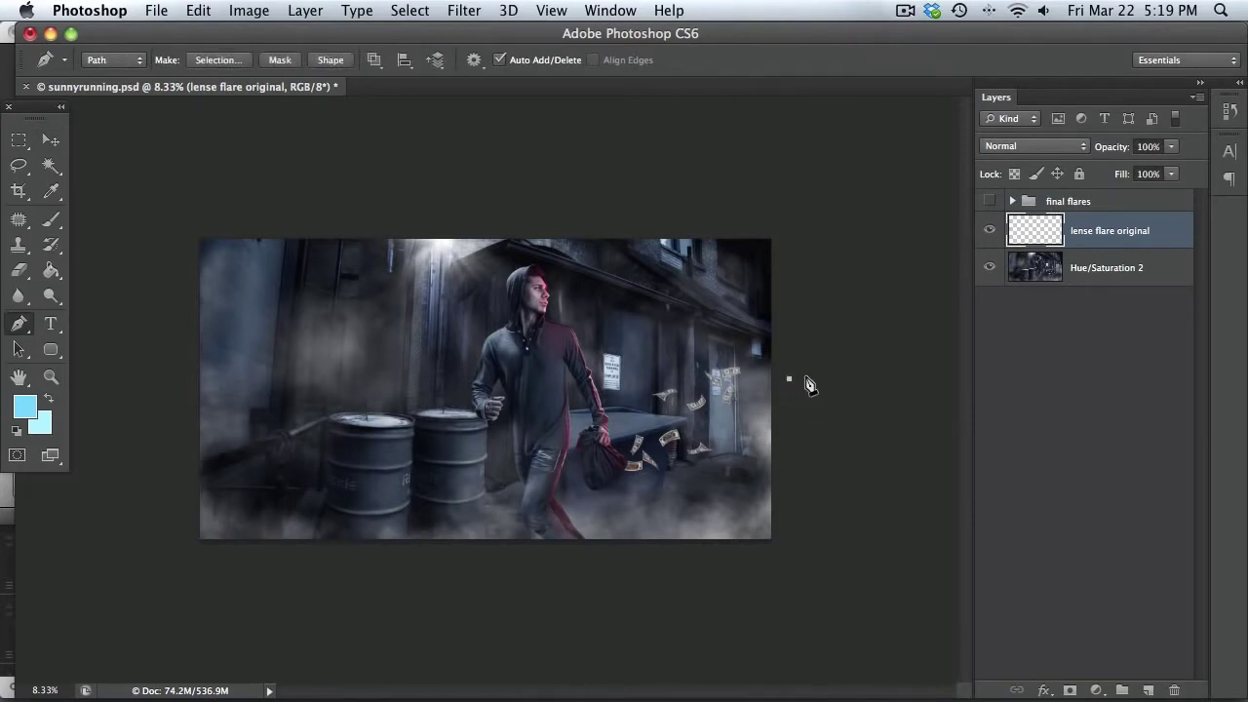
{"action": "left_click", "coordinate": [459, 374]}
{"action": "key", "text": "super+z"}
{"action": "left_click", "coordinate": [457, 378]}
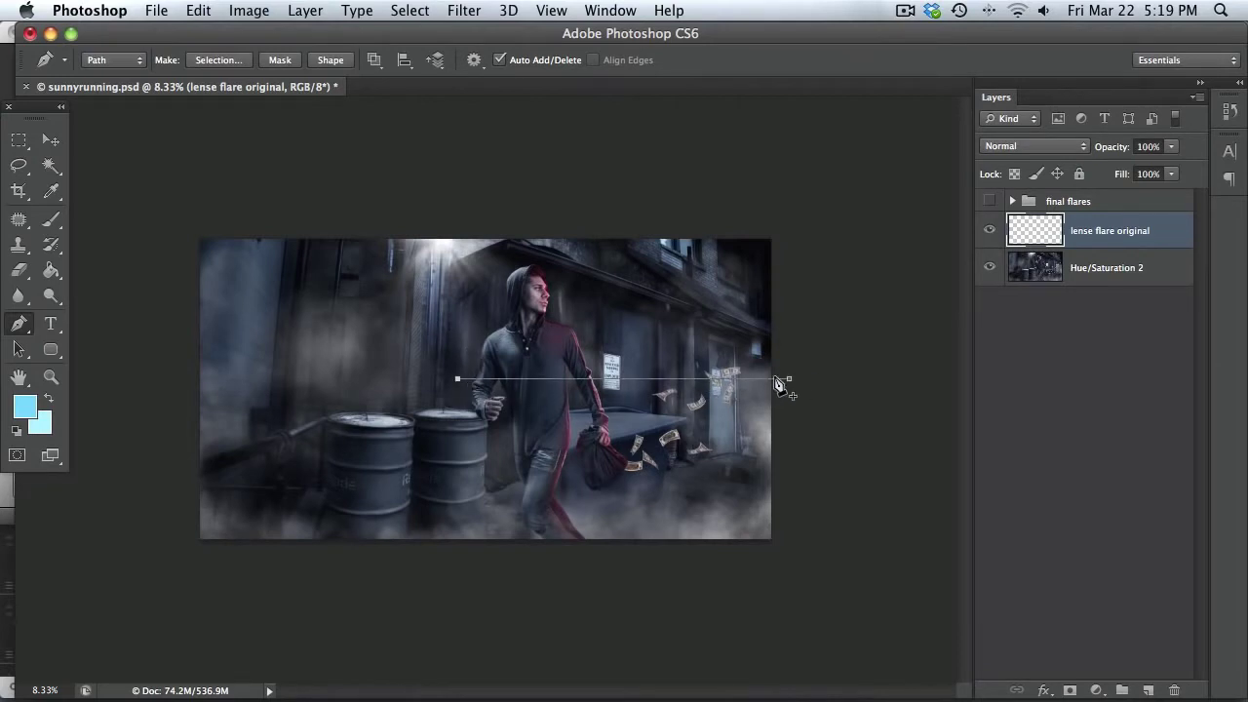
{"action": "key", "text": "super+equal"}
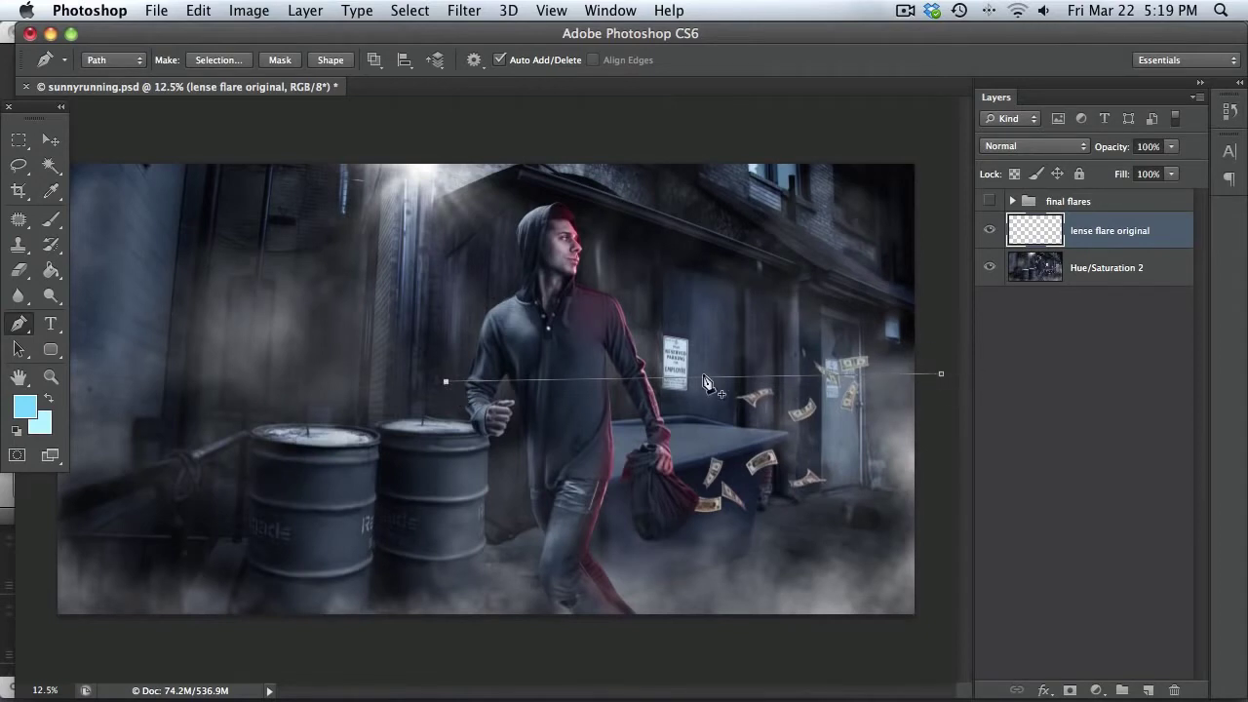
{"action": "left_click", "coordinate": [941, 374]}
{"action": "left_click", "coordinate": [941, 376]}
{"action": "left_click", "coordinate": [960, 381], "text": "ctrl"}
Convert the pen path into a selection
{"action": "right_click", "coordinate": [894, 385]}
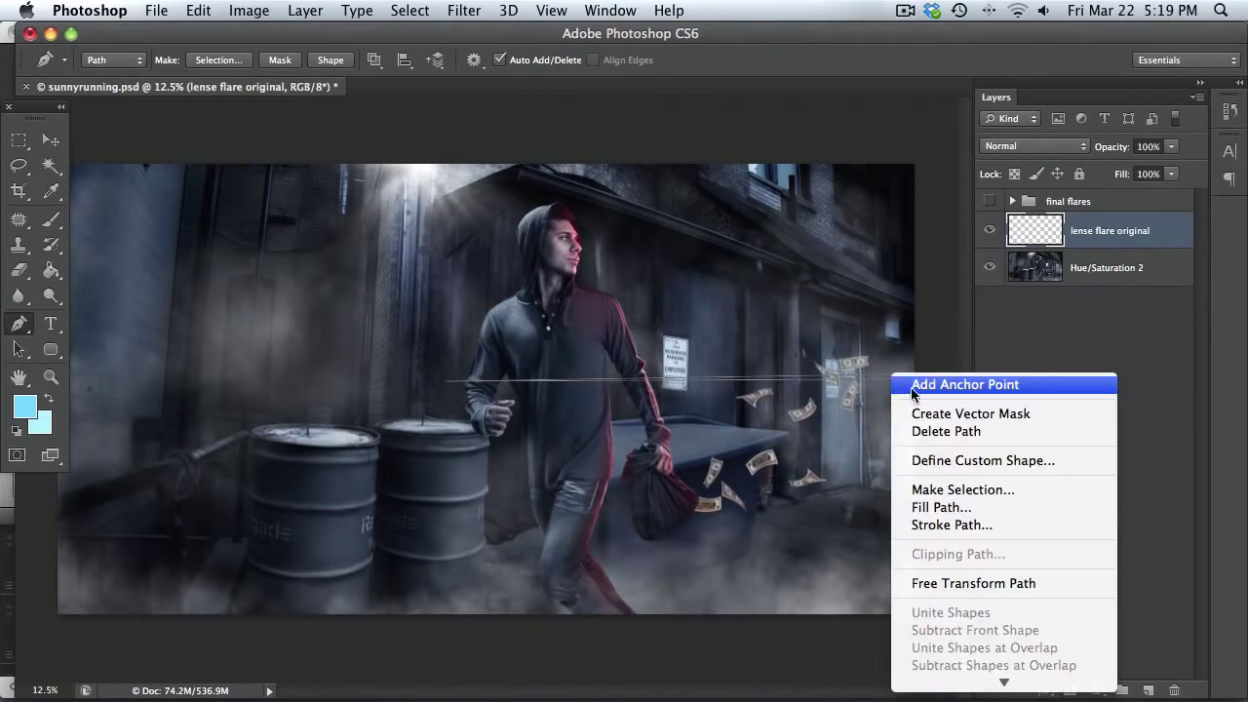
{"action": "left_click", "coordinate": [956, 484]}
{"action": "left_click", "coordinate": [636, 219]}
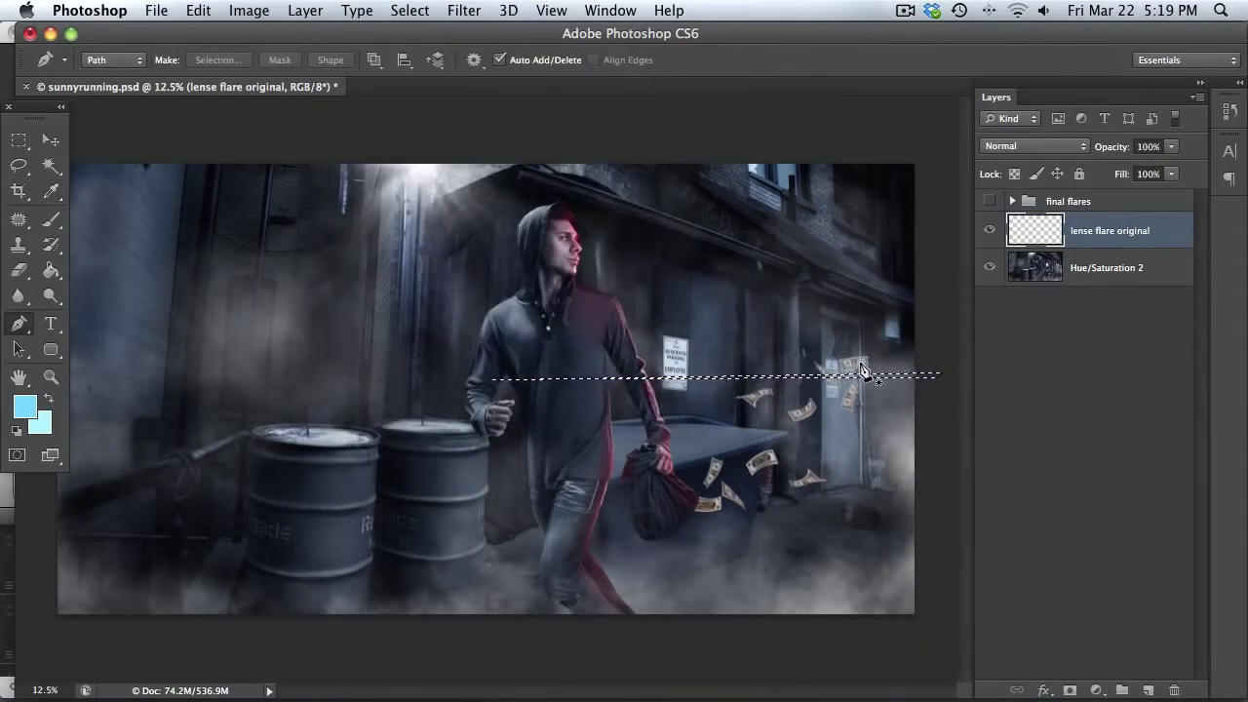
Choose the Brush with a light blue #55bdff foreground colour
{"action": "key", "text": "b"}
{"action": "left_click", "coordinate": [28, 409]}
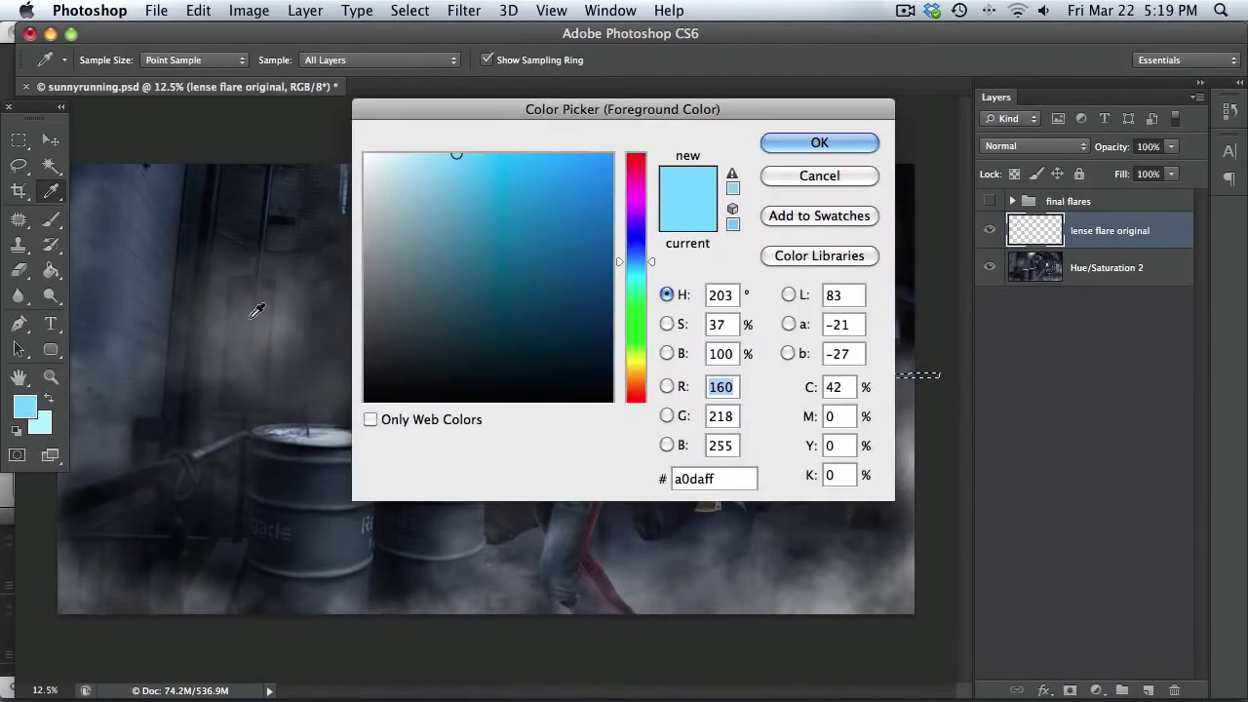
{"action": "left_click_drag", "start_coordinate": [492, 157], "coordinate": [529, 140]}
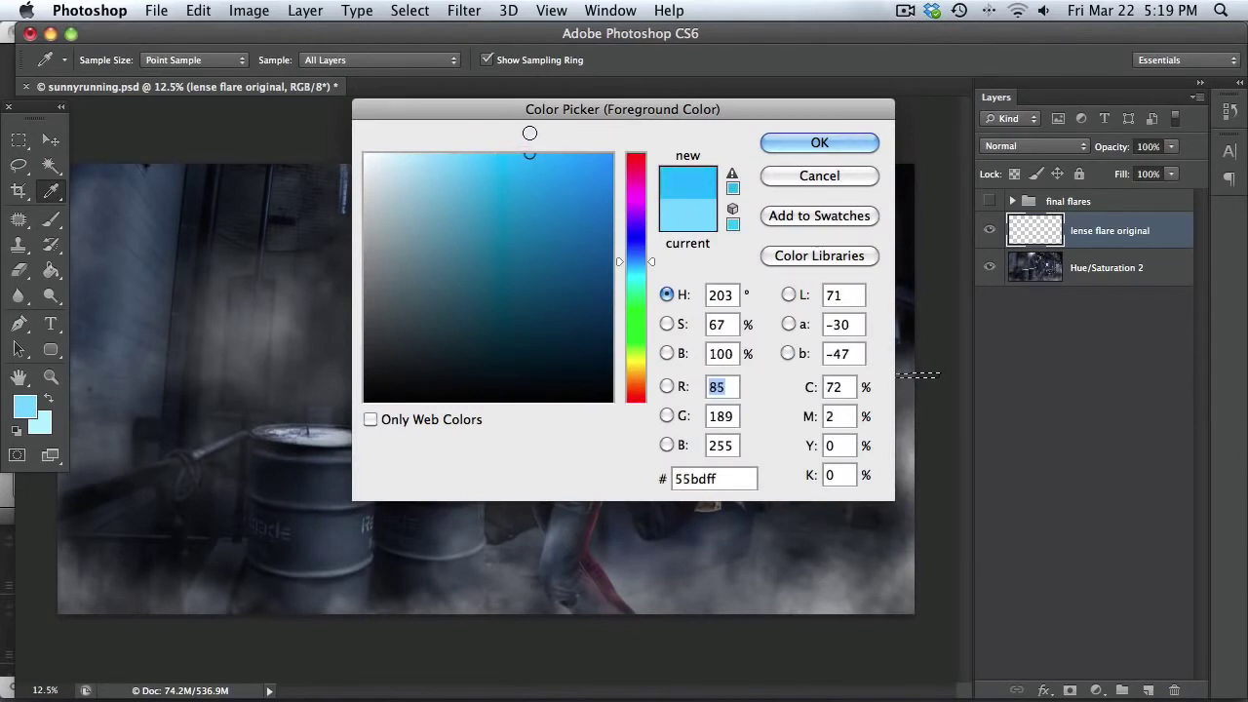
{"action": "left_click", "coordinate": [819, 143]}
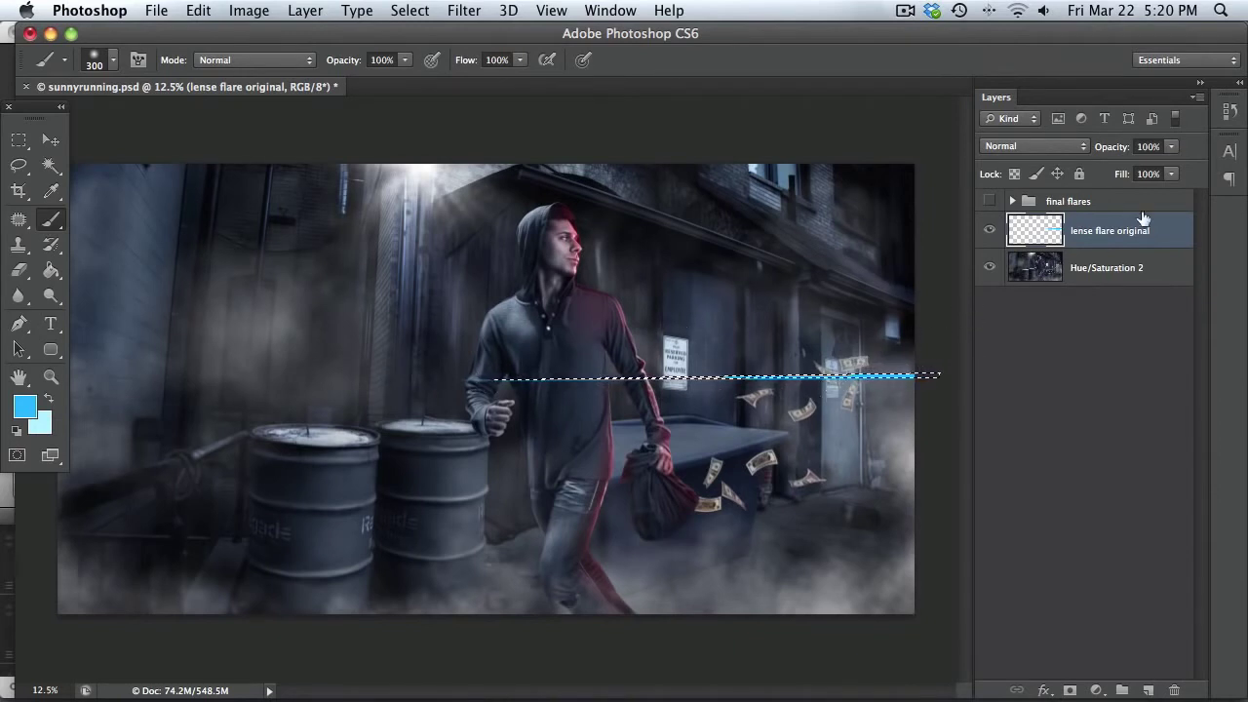
Add another new layer and rename it 'light flare'
{"action": "left_click", "coordinate": [1149, 689]}
{"action": "double_click", "coordinate": [1088, 232]}
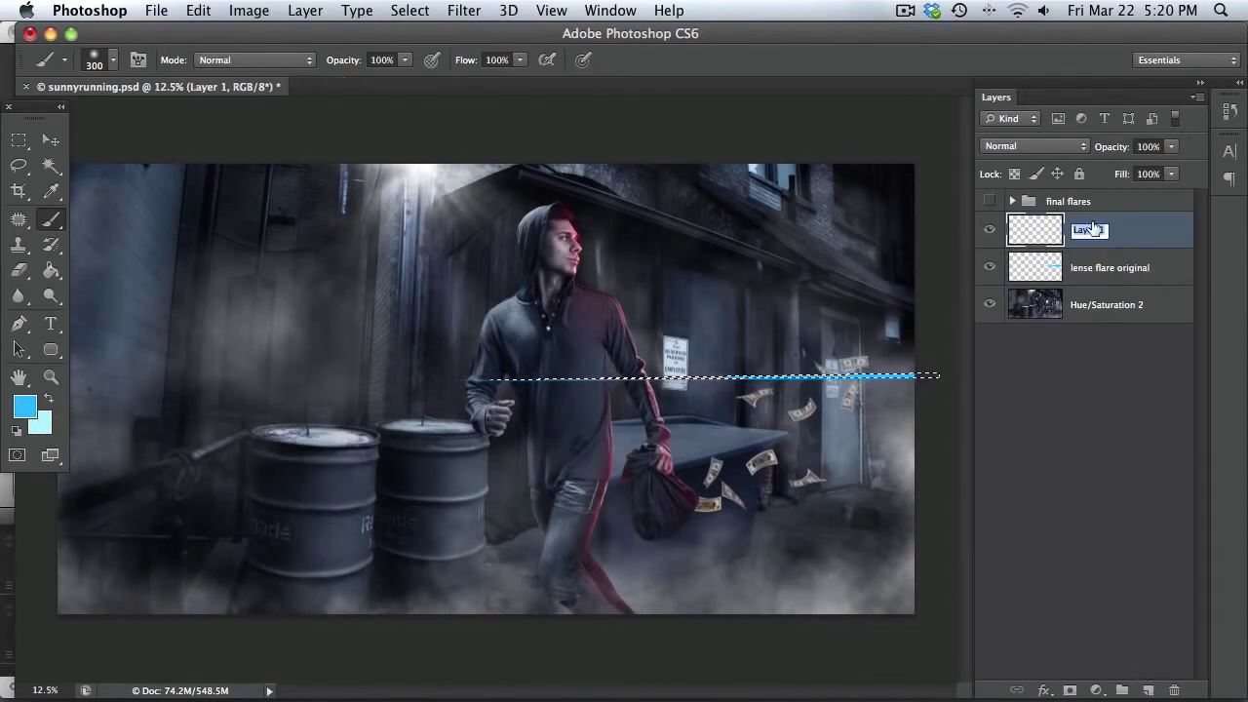
{"action": "key", "text": "BackSpace"}
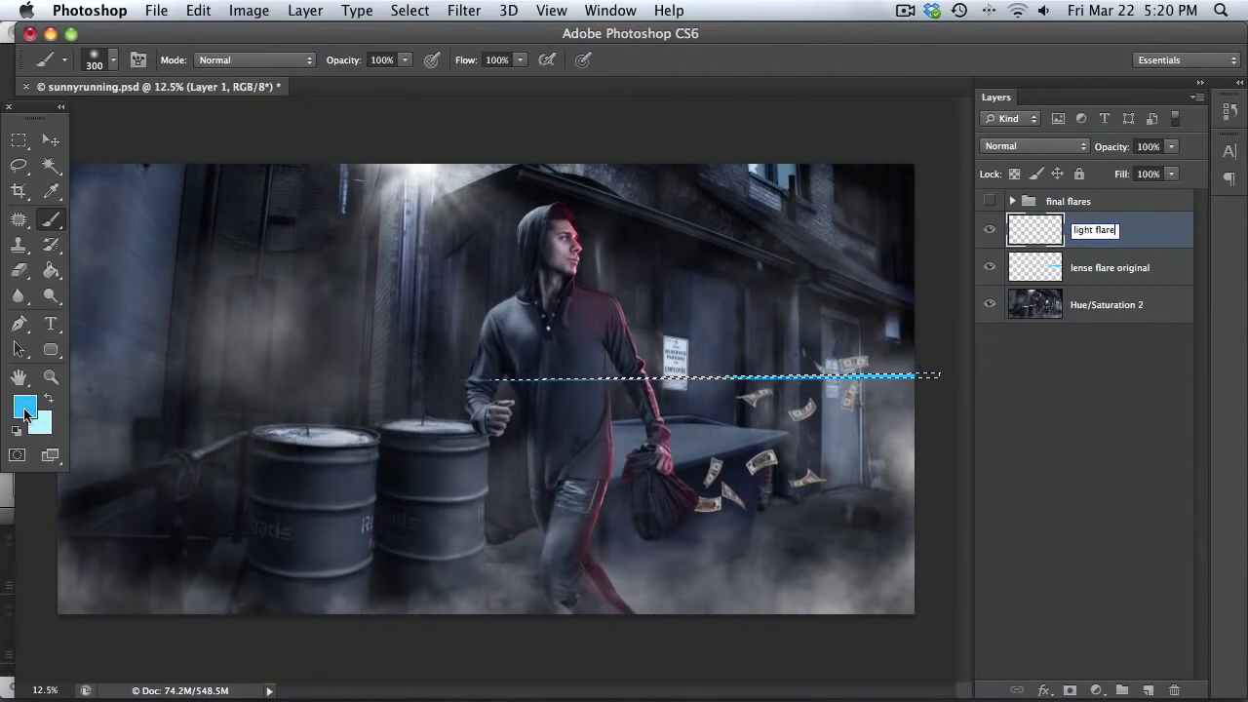
Paint a pale #dbf2ff line inside the selection, deselect, and hide the layer to compare
{"action": "left_click", "coordinate": [24, 411]}
{"action": "left_click_drag", "start_coordinate": [477, 156], "coordinate": [396, 137]}
{"action": "left_click", "coordinate": [819, 142]}
{"action": "key", "text": "b"}
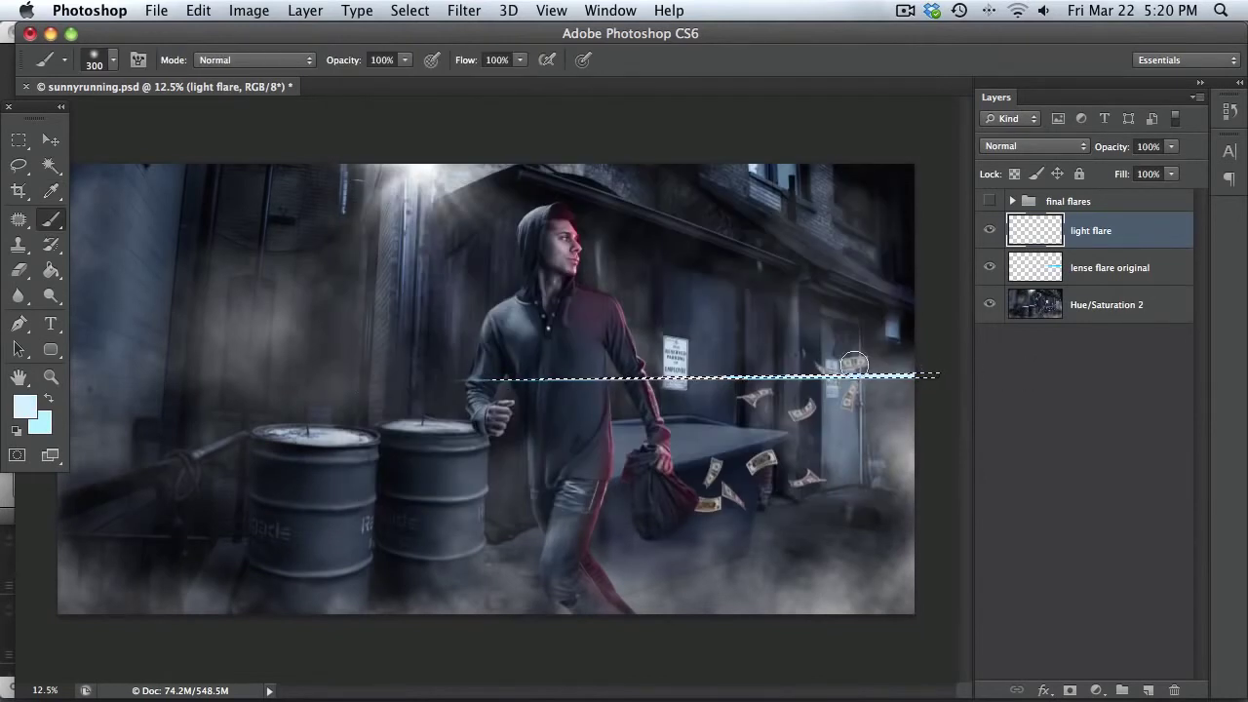
{"action": "left_click_drag", "start_coordinate": [854, 364], "coordinate": [921, 369]}
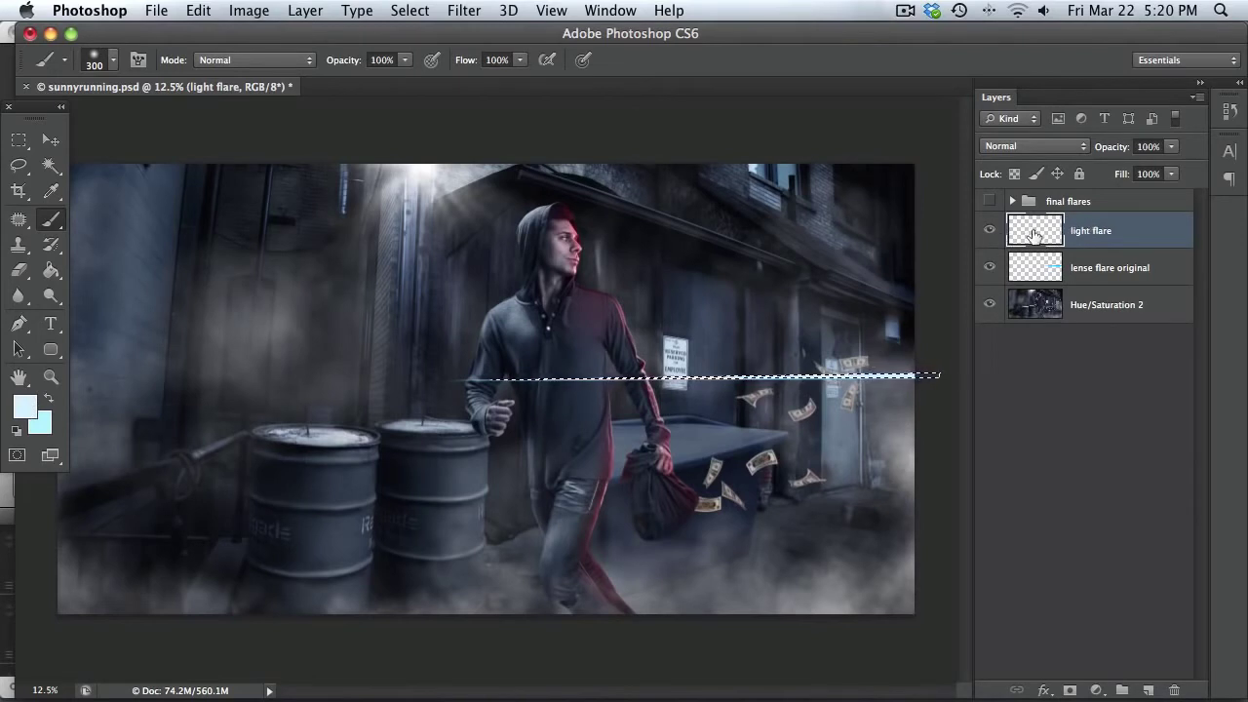
{"action": "key", "text": "super+d"}
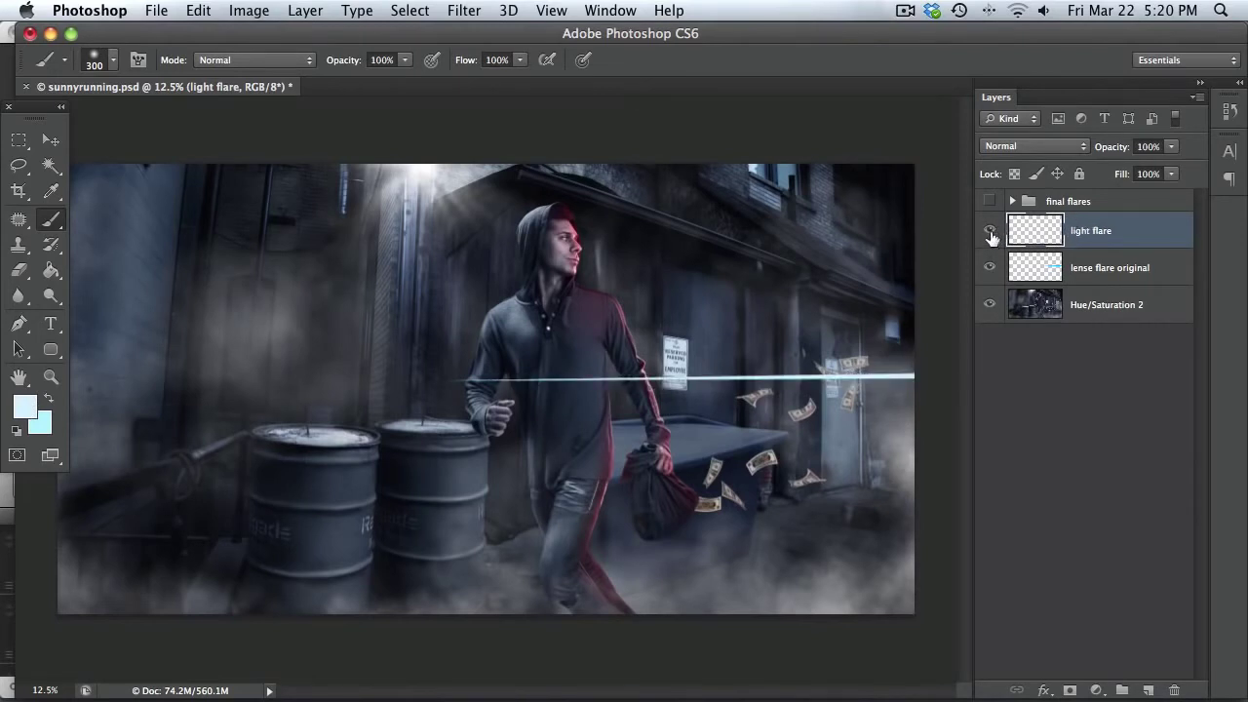
{"action": "left_click", "coordinate": [990, 231]}
Squash the light flare line to about 50% height with Free Transform
{"action": "left_click", "coordinate": [990, 232]}
{"action": "key", "text": "super+t"}
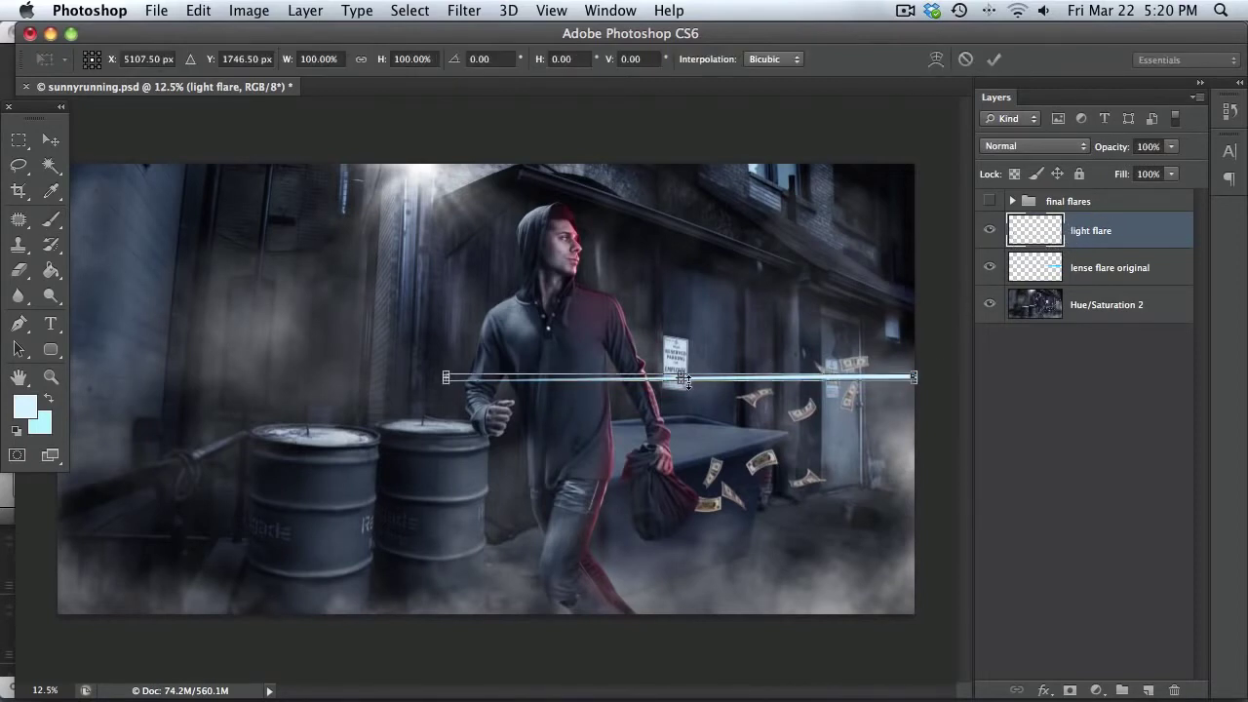
{"action": "left_click_drag", "start_coordinate": [683, 379], "coordinate": [685, 380]}
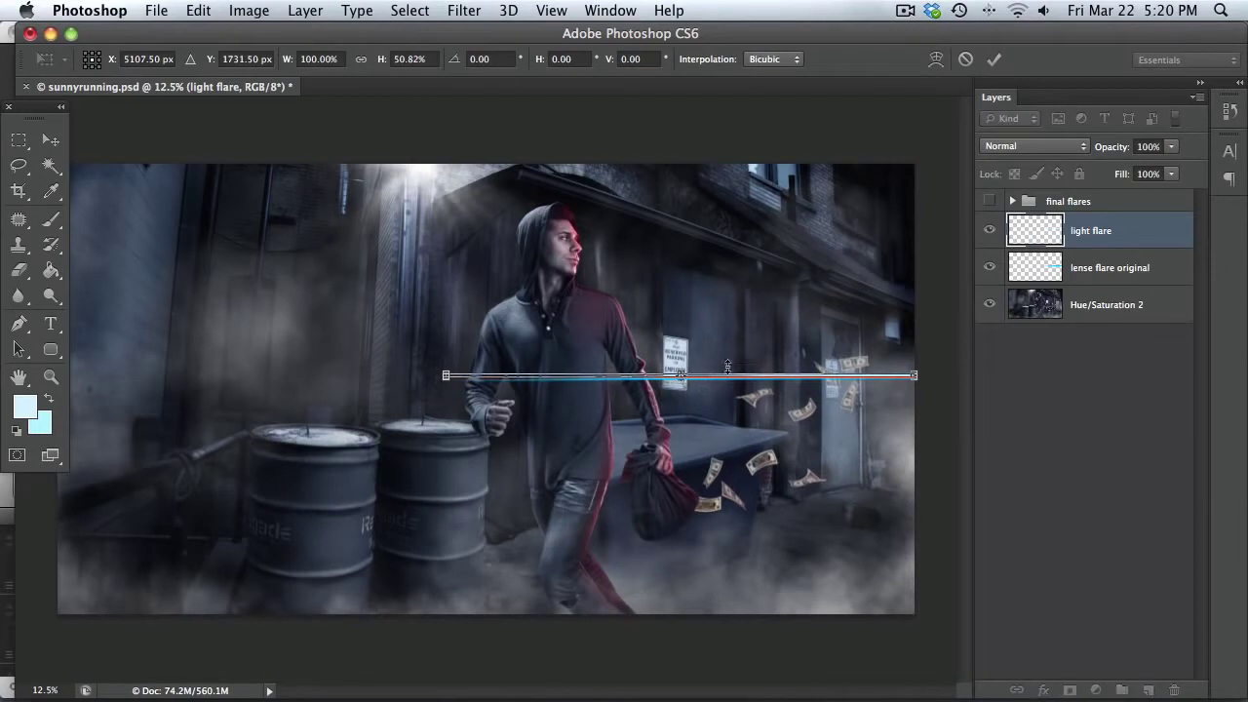
{"action": "key", "text": "Return"}
{"action": "key", "text": "b"}
Tilt the light flare line slightly onto the blue streak, then toggle it to compare
{"action": "key", "text": "v"}
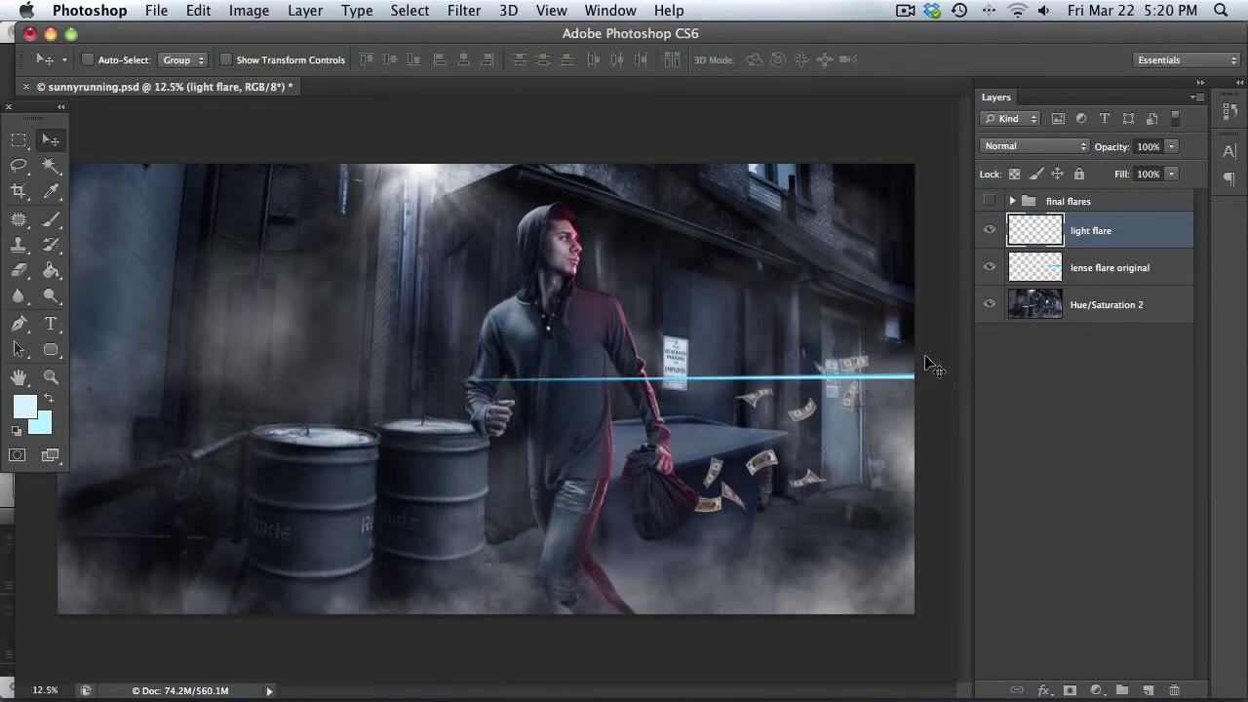
{"action": "key", "text": "ctrl+t"}
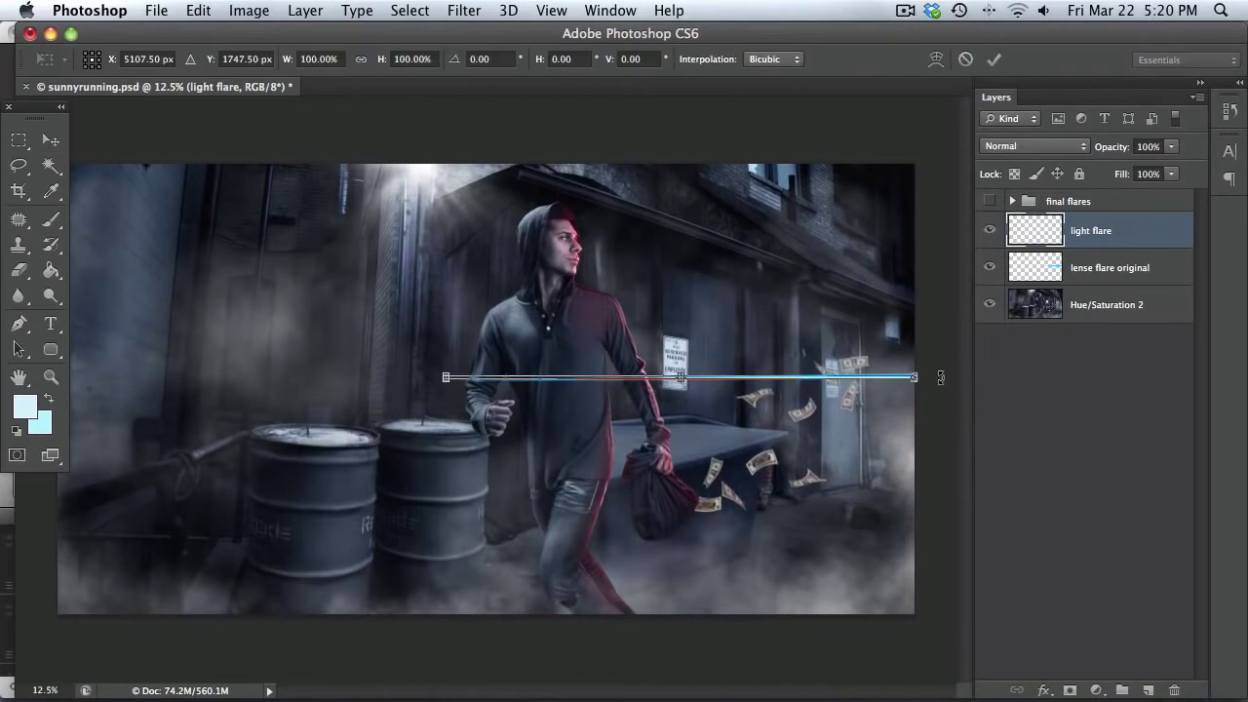
{"action": "left_click_drag", "start_coordinate": [941, 377], "coordinate": [943, 366]}
{"action": "key", "text": "Return"}
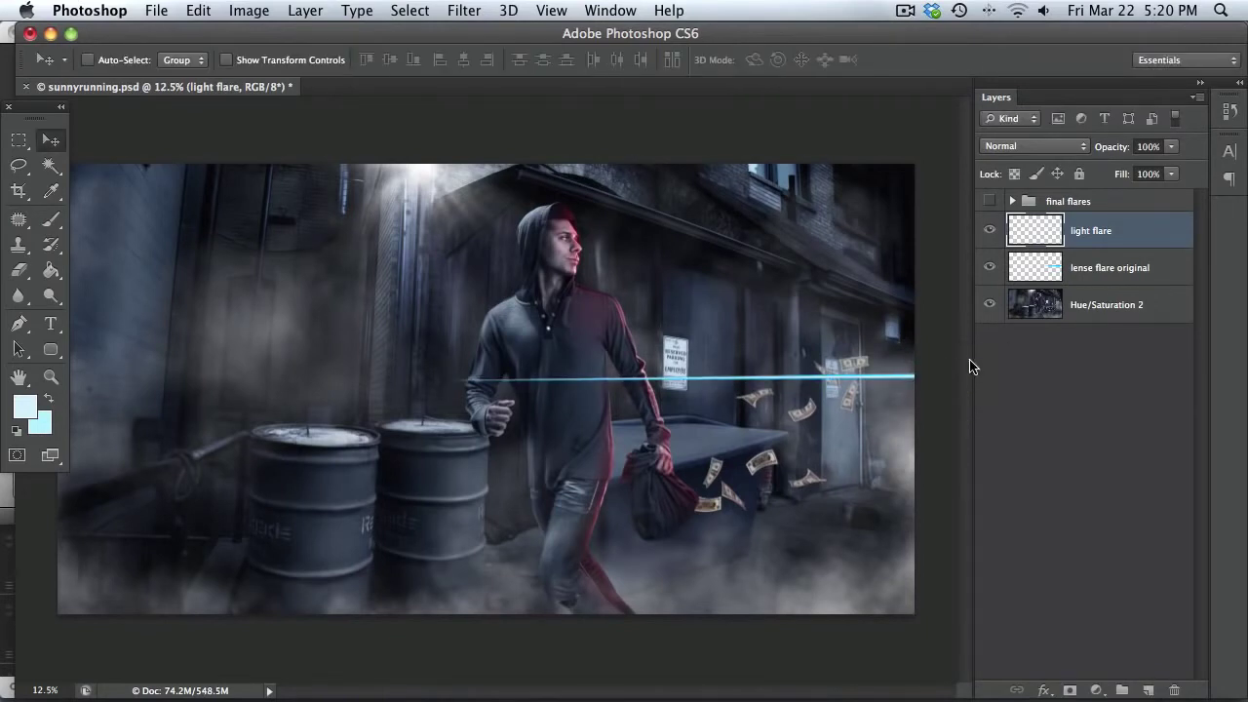
{"action": "left_click", "coordinate": [989, 231]}
{"action": "left_click", "coordinate": [989, 231]}
{"action": "left_click", "coordinate": [989, 231]}
{"action": "left_click", "coordinate": [989, 231]}
Duplicate lense flare original, then stretch, lower and tilt the copy with Free Transform
{"action": "left_click", "coordinate": [1107, 273]}
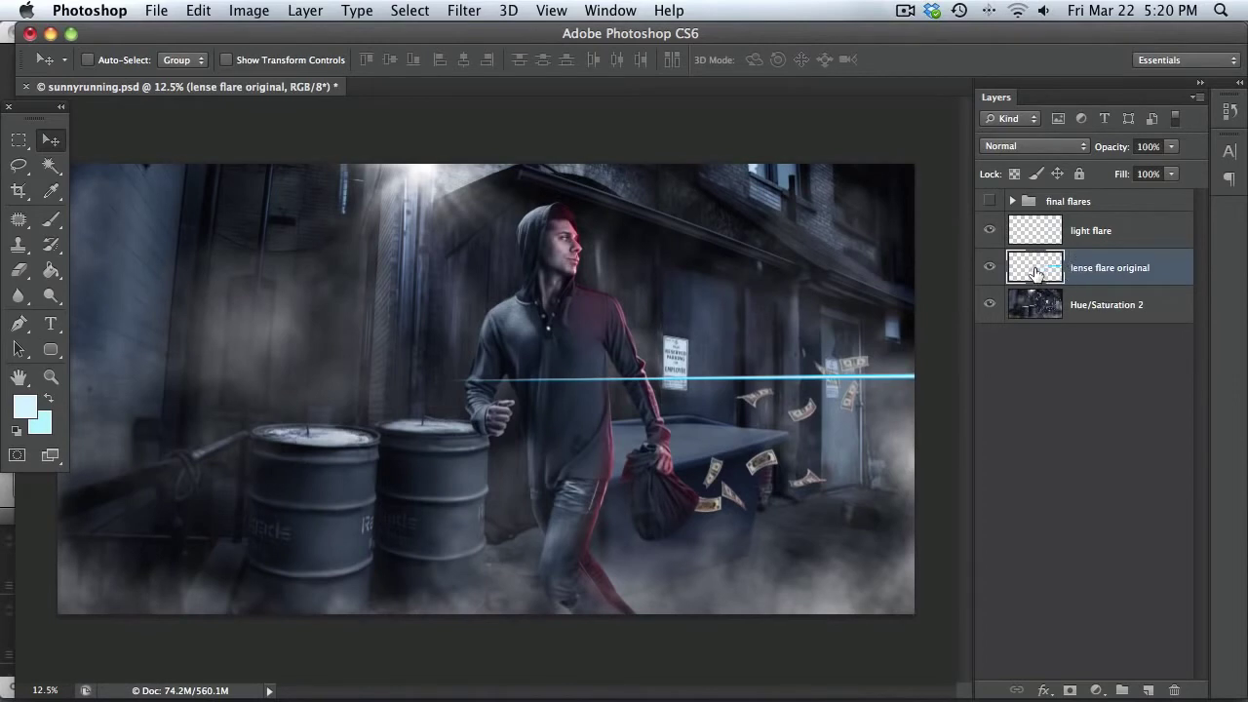
{"action": "left_click_drag", "start_coordinate": [1036, 273], "coordinate": [1050, 283]}
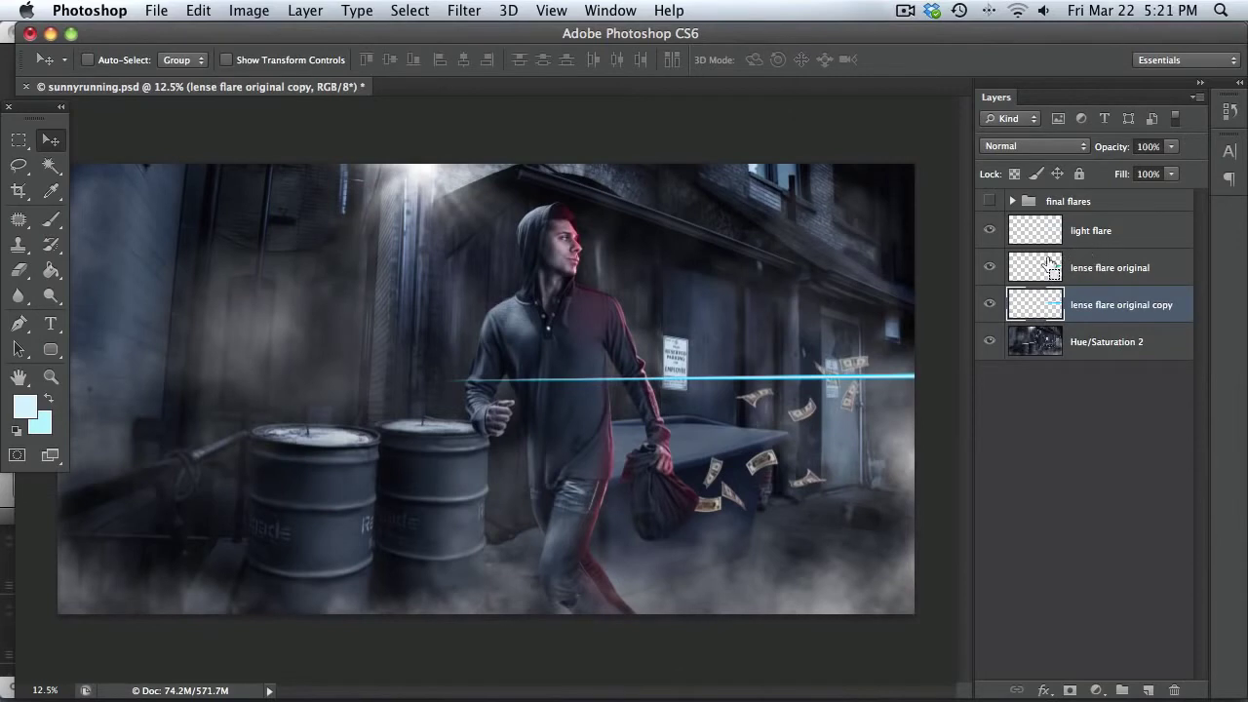
{"action": "key", "text": "super+t"}
{"action": "left_click_drag", "start_coordinate": [682, 368], "coordinate": [684, 343]}
{"action": "left_click_drag", "start_coordinate": [844, 359], "coordinate": [845, 372]}
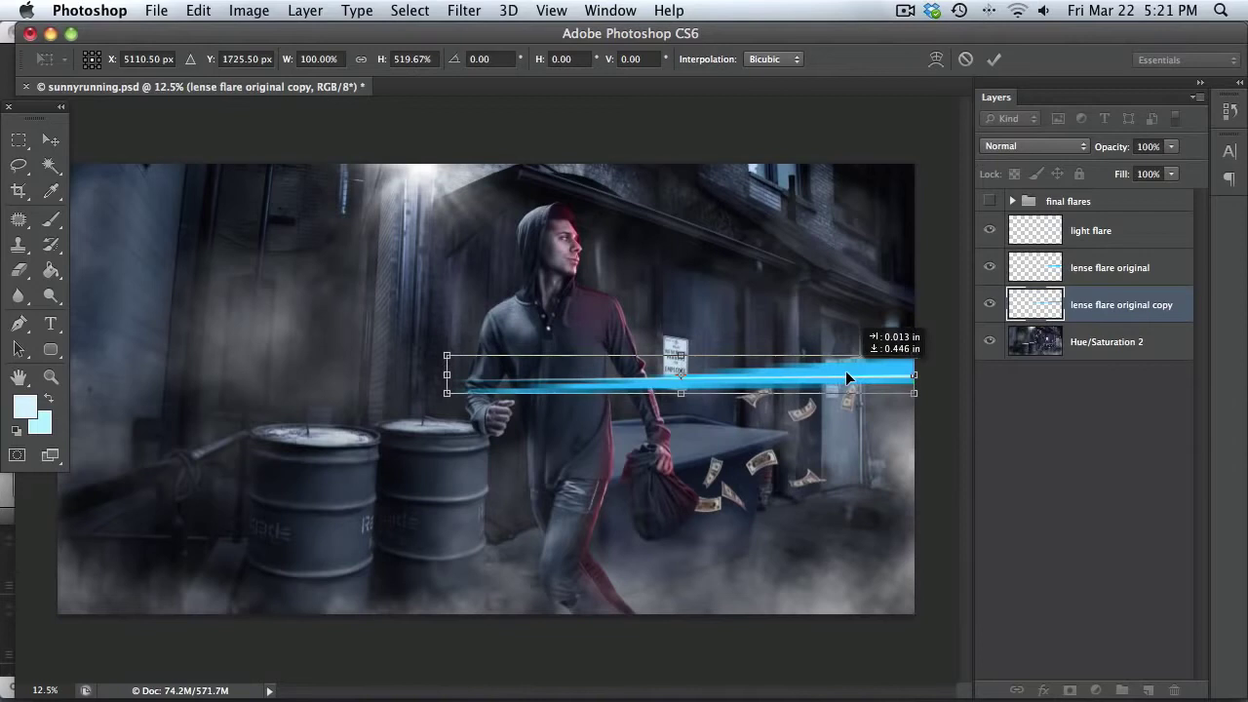
{"action": "left_click_drag", "start_coordinate": [928, 357], "coordinate": [933, 375]}
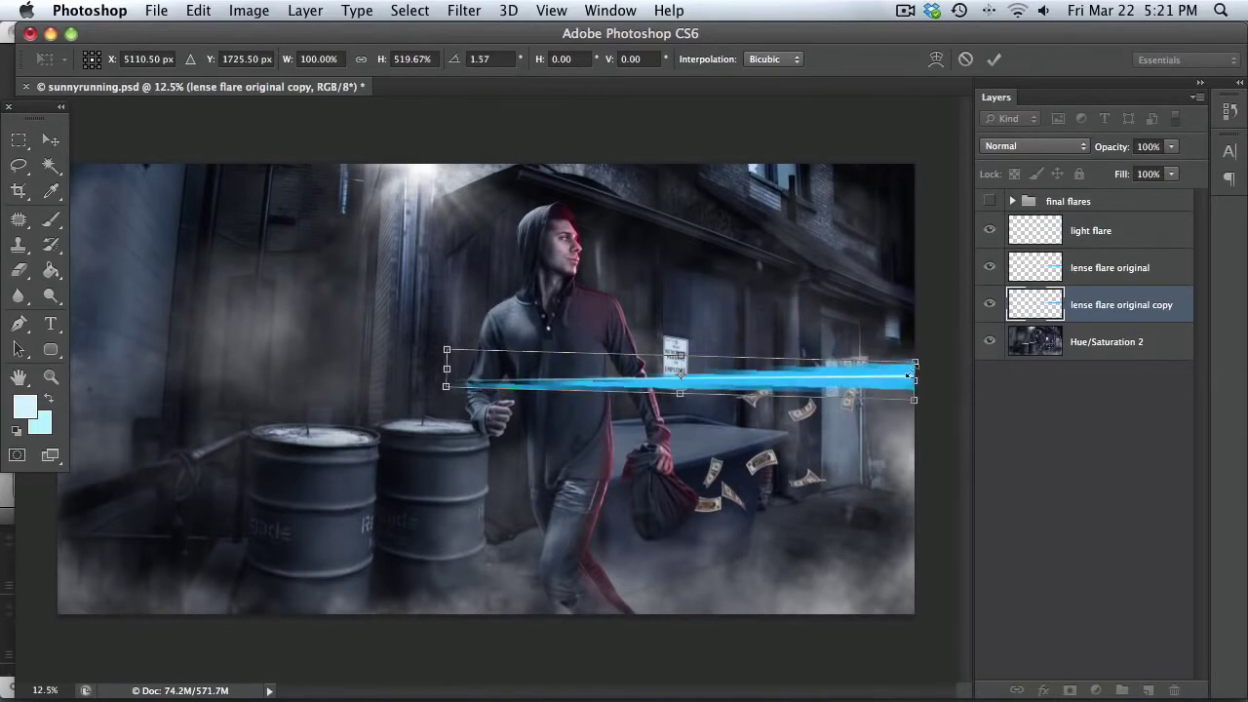
Raise and rotate the copy a little more, commit, and set its opacity to 46%
{"action": "left_click_drag", "start_coordinate": [809, 385], "coordinate": [810, 383]}
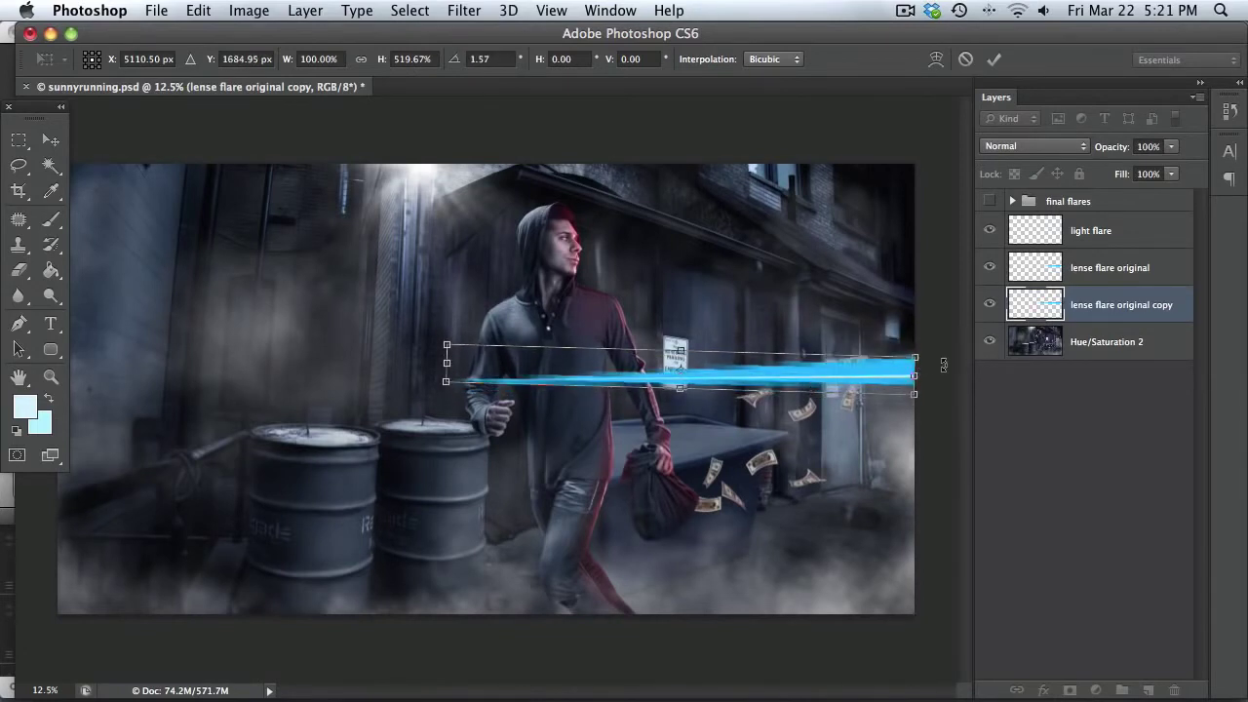
{"action": "left_click_drag", "start_coordinate": [946, 371], "coordinate": [943, 356]}
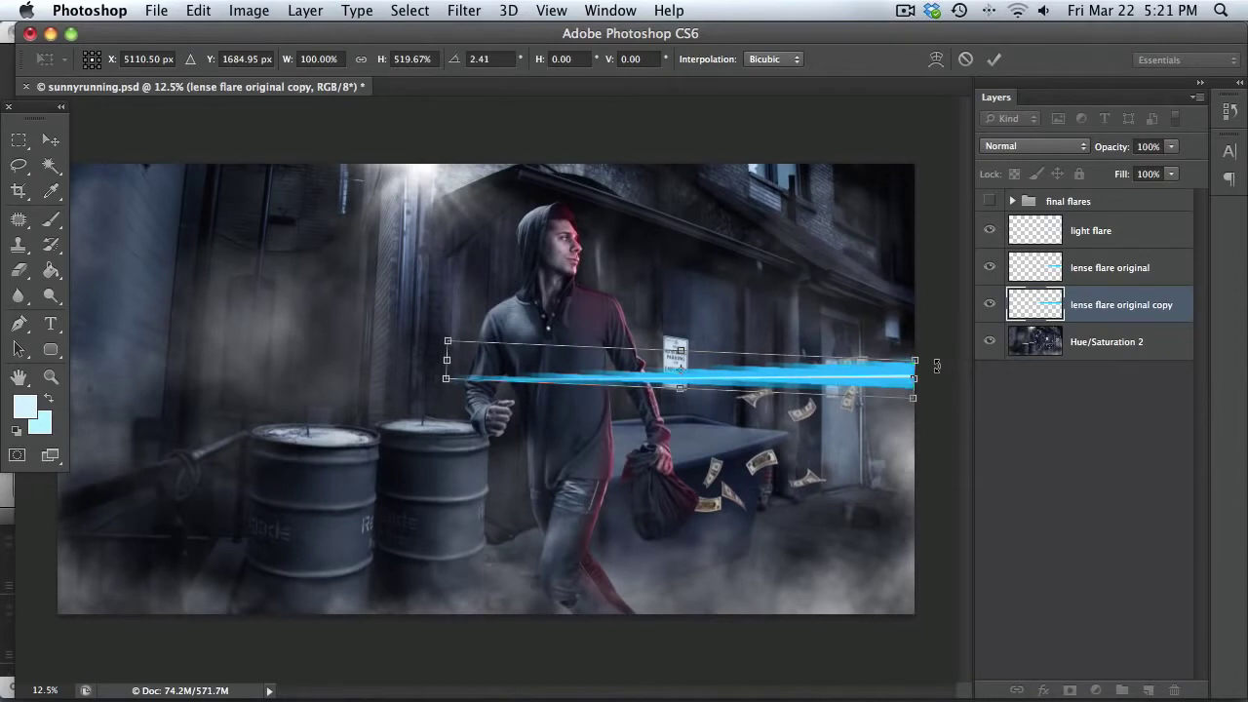
{"action": "key", "text": "Return"}
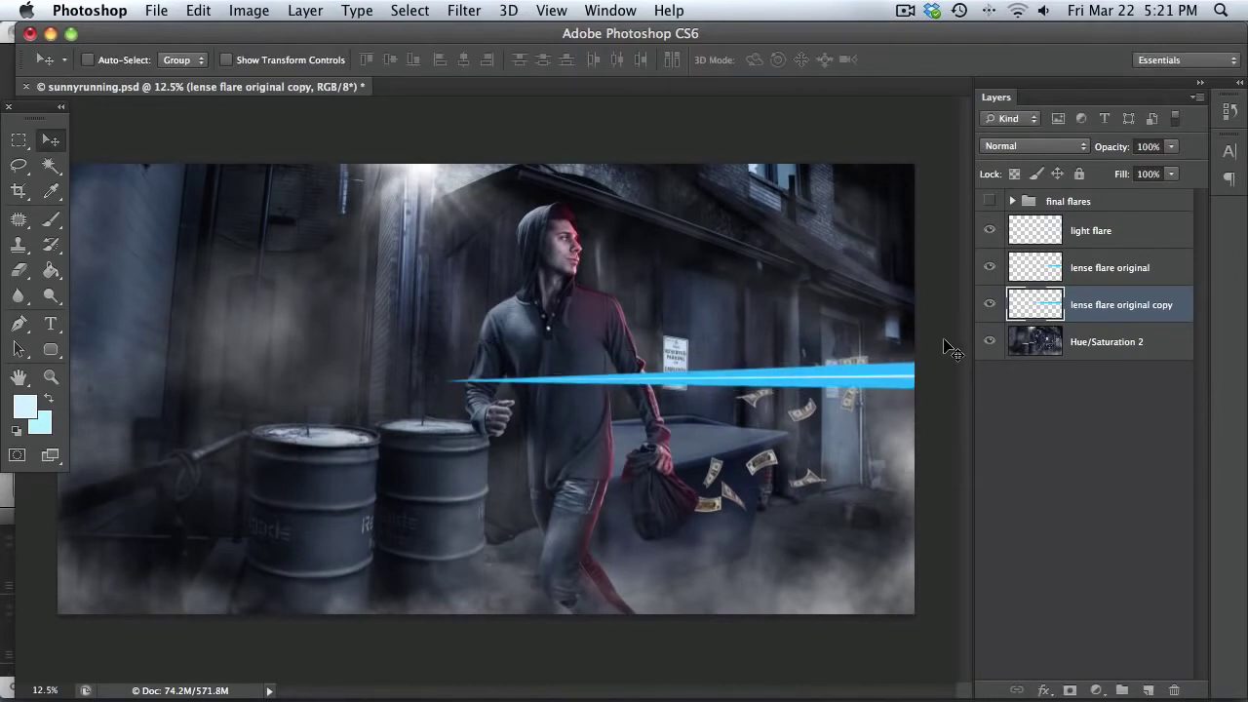
{"action": "left_click", "coordinate": [1171, 147]}
{"action": "left_click", "coordinate": [1128, 173]}
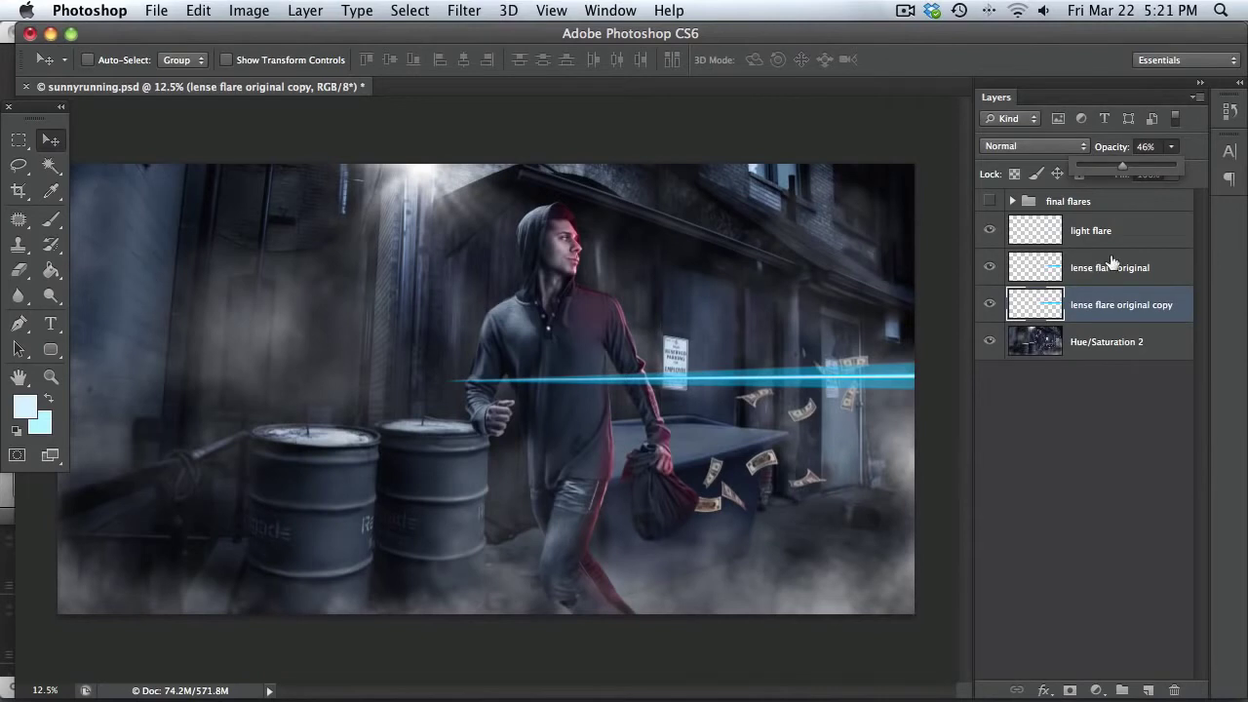
Duplicate lense flare original again, stretch it to 183.61% height, rotate slightly, then hide the flares
{"action": "left_click", "coordinate": [1032, 269]}
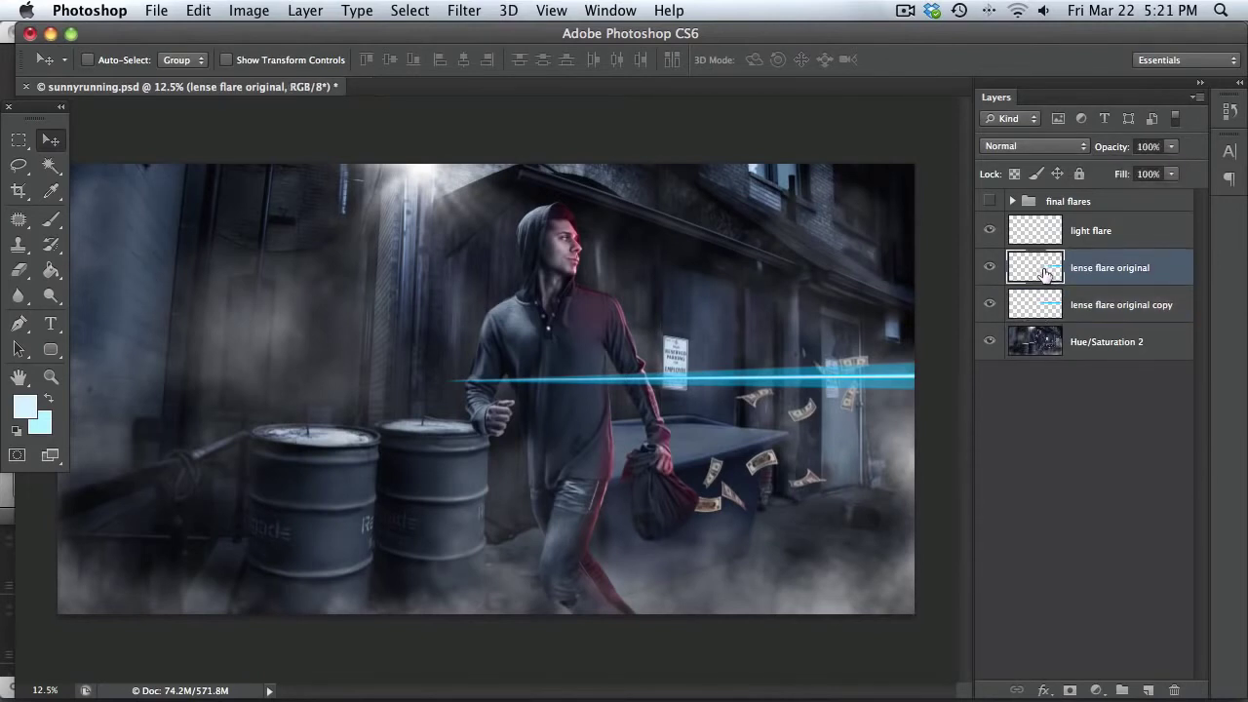
{"action": "left_click_drag", "start_coordinate": [1035, 270], "coordinate": [1032, 280]}
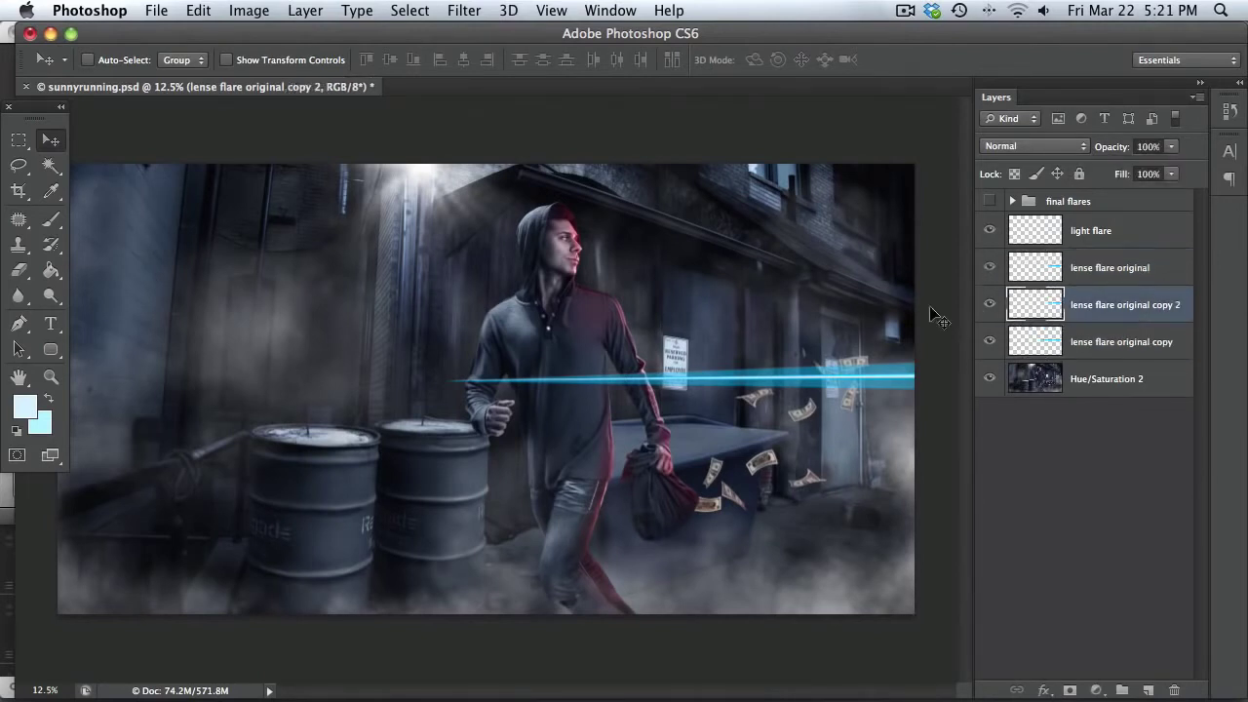
{"action": "key", "text": "ctrl+t"}
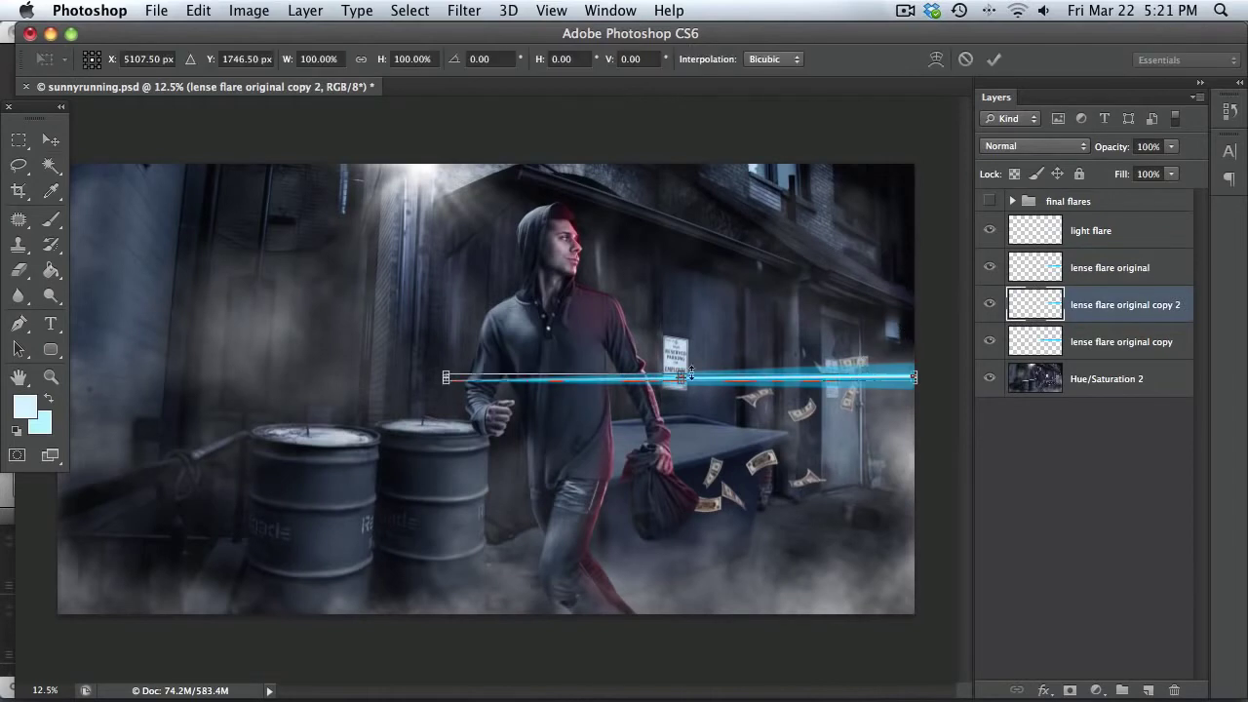
{"action": "left_click_drag", "start_coordinate": [682, 371], "coordinate": [682, 365]}
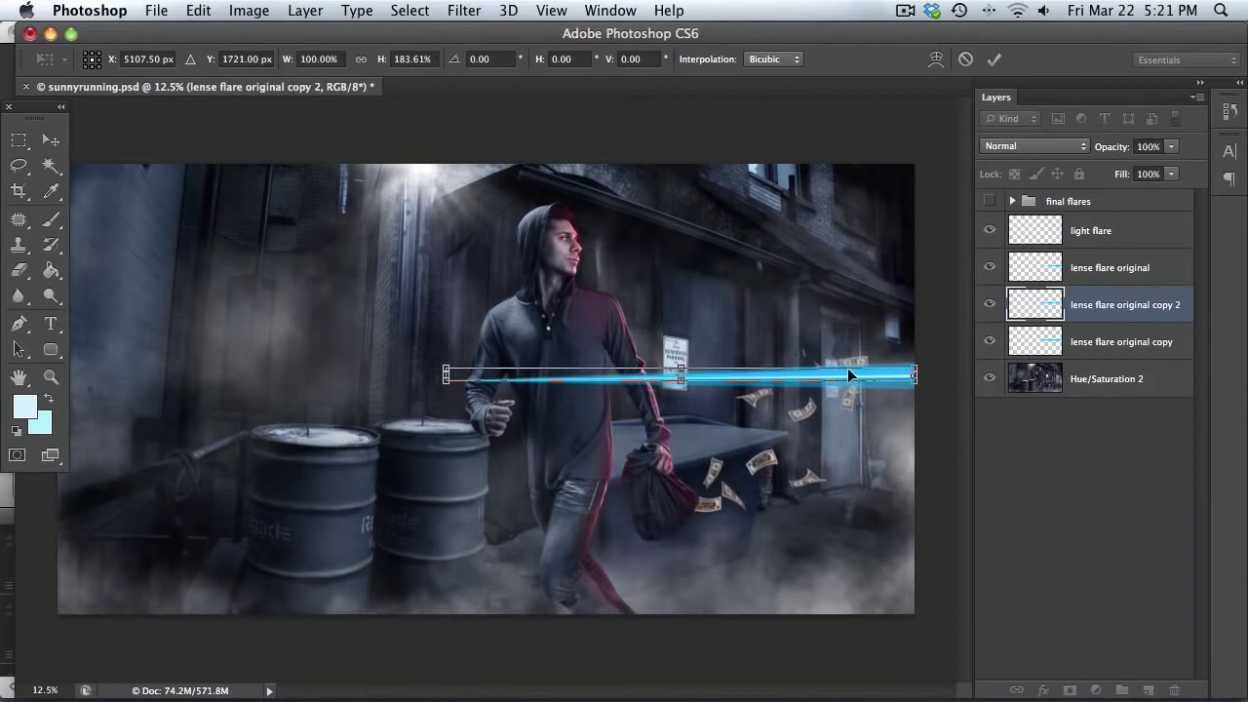
{"action": "left_click_drag", "start_coordinate": [847, 367], "coordinate": [847, 369]}
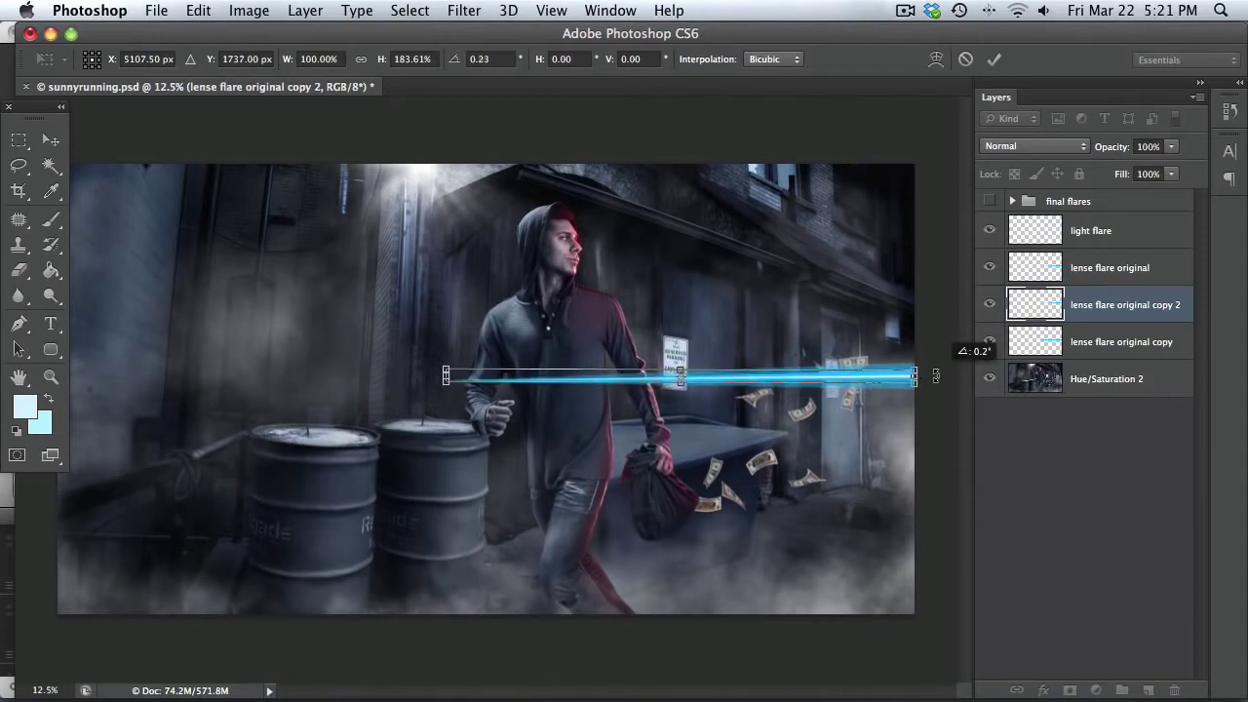
{"action": "key", "text": "Return"}
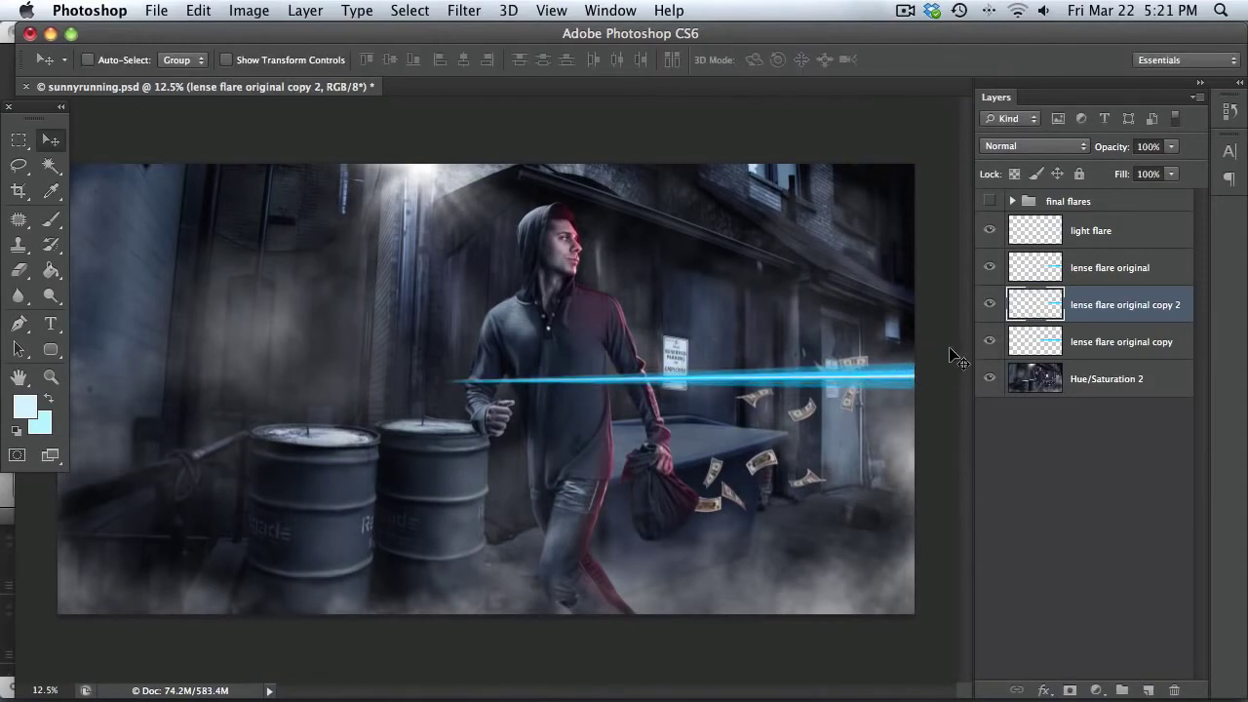
{"action": "key", "text": "super+t"}
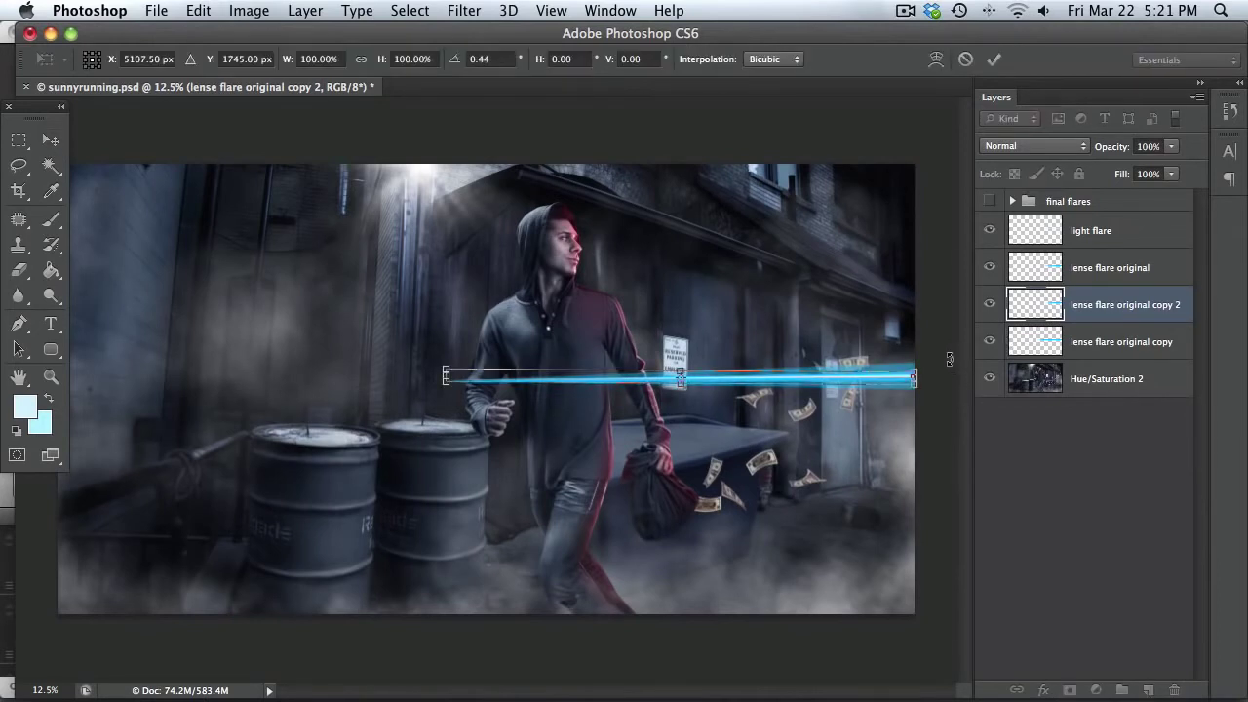
{"action": "key", "text": "Return"}
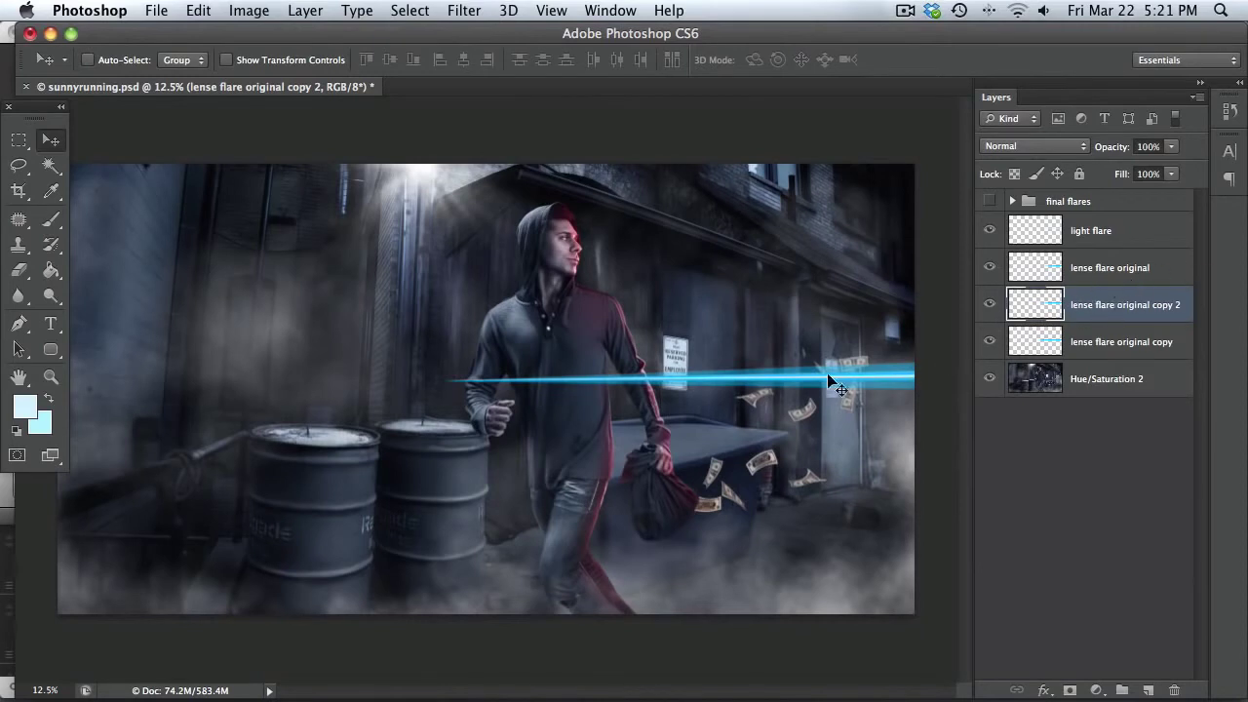
{"action": "mouse_move", "coordinate": [989, 230]}
{"action": "left_mouse_down"}
{"action": "mouse_move", "coordinate": [1002, 343]}
{"action": "mouse_move", "coordinate": [990, 232]}
{"action": "left_mouse_up"}
Apply a 48.7 px Gaussian Blur to the lense flare original copy layer
{"action": "left_click", "coordinate": [989, 341]}
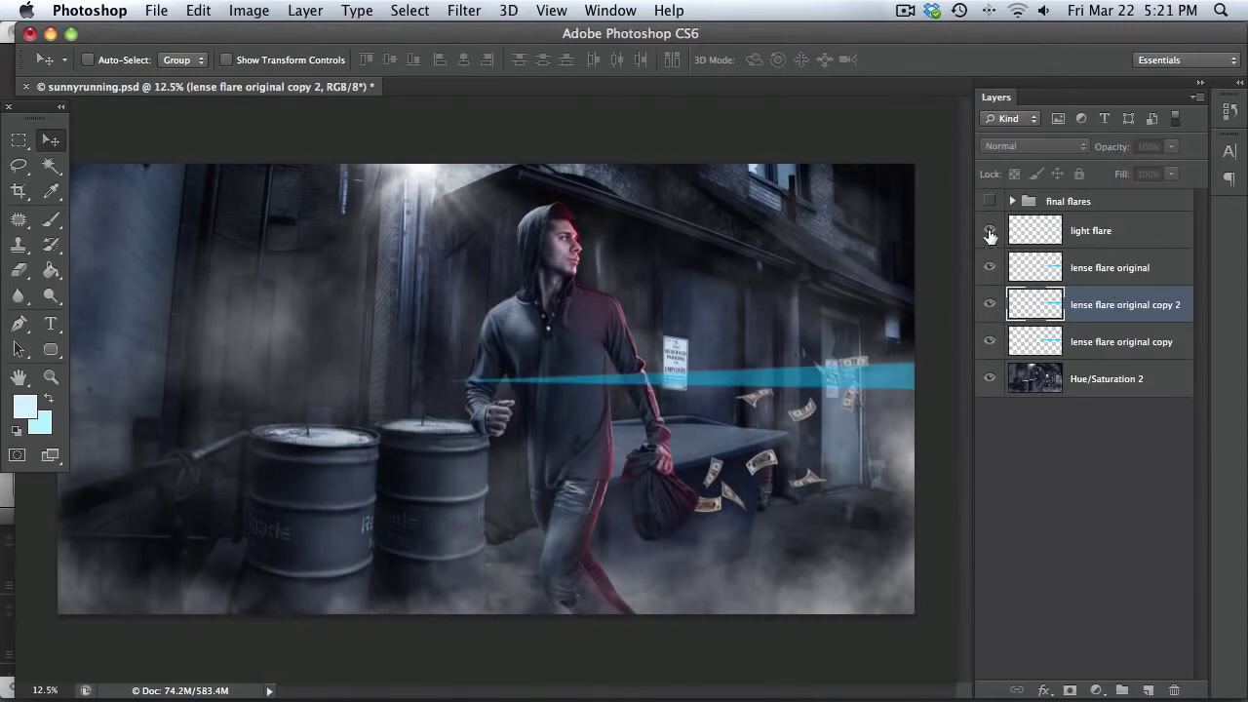
{"action": "left_click", "coordinate": [1036, 356]}
{"action": "left_click", "coordinate": [458, 10]}
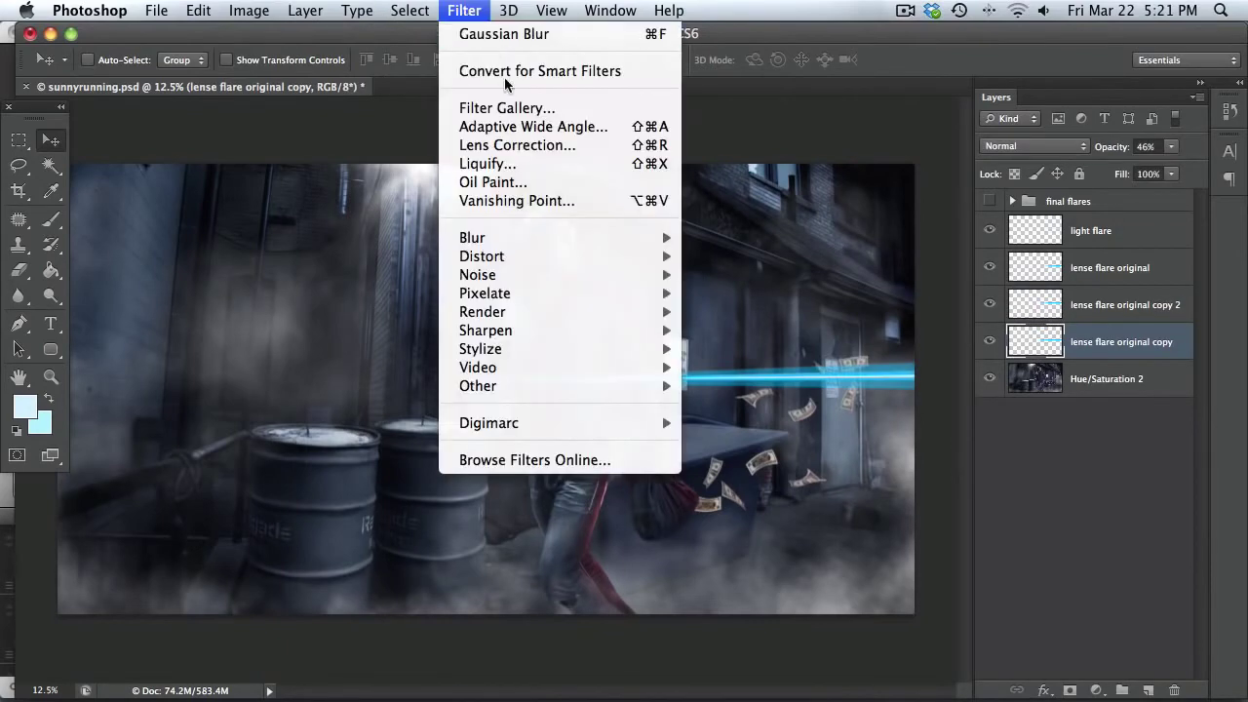
{"action": "mouse_move", "coordinate": [566, 238]}
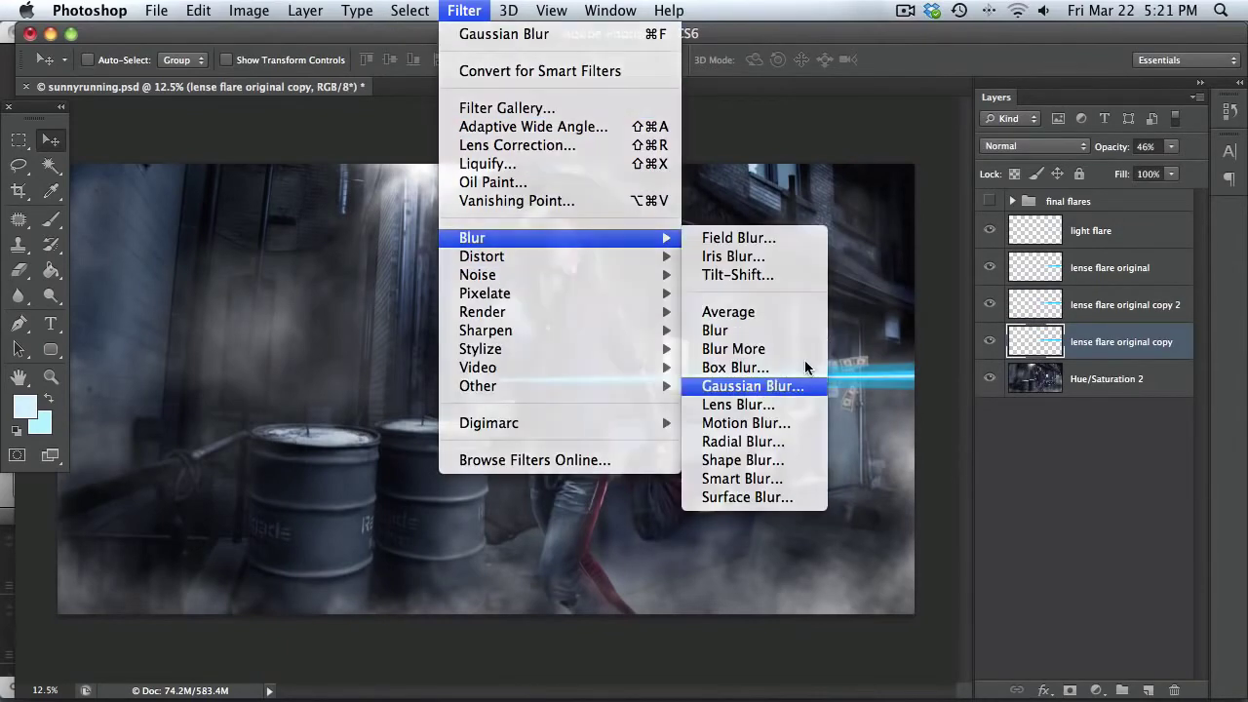
{"action": "left_click", "coordinate": [759, 388]}
{"action": "left_click_drag", "start_coordinate": [392, 450], "coordinate": [394, 450]}
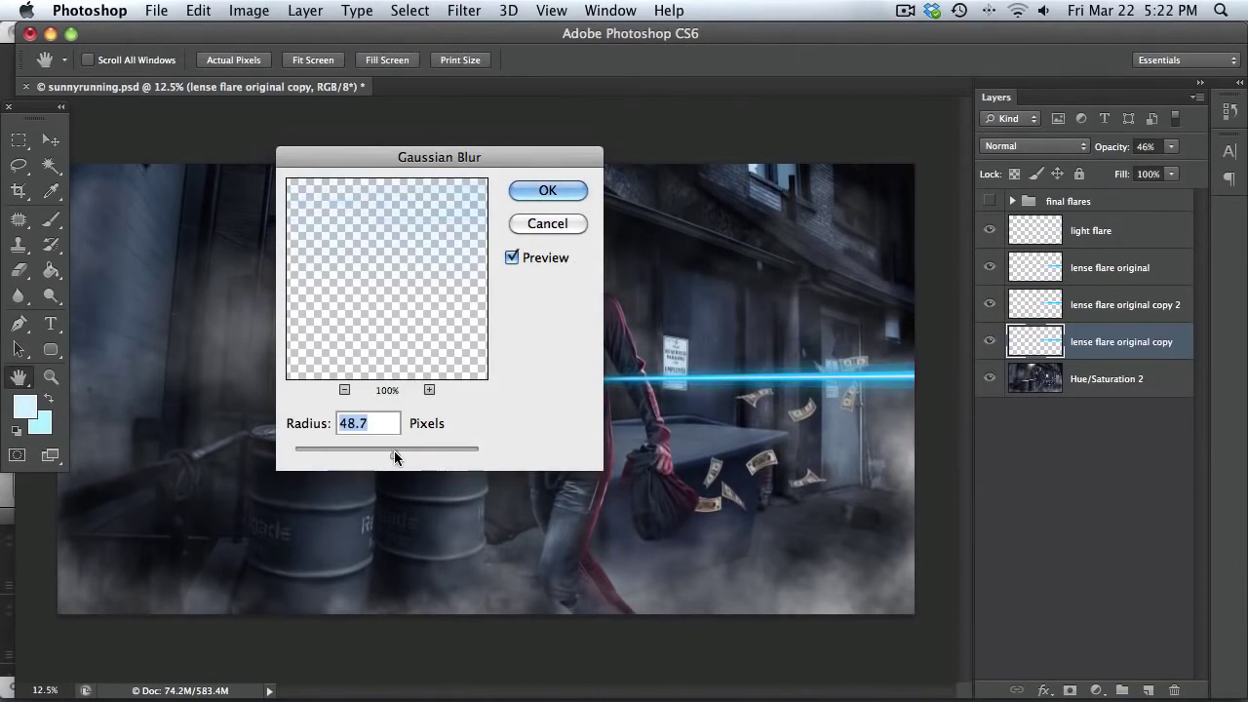
{"action": "left_click", "coordinate": [547, 189]}
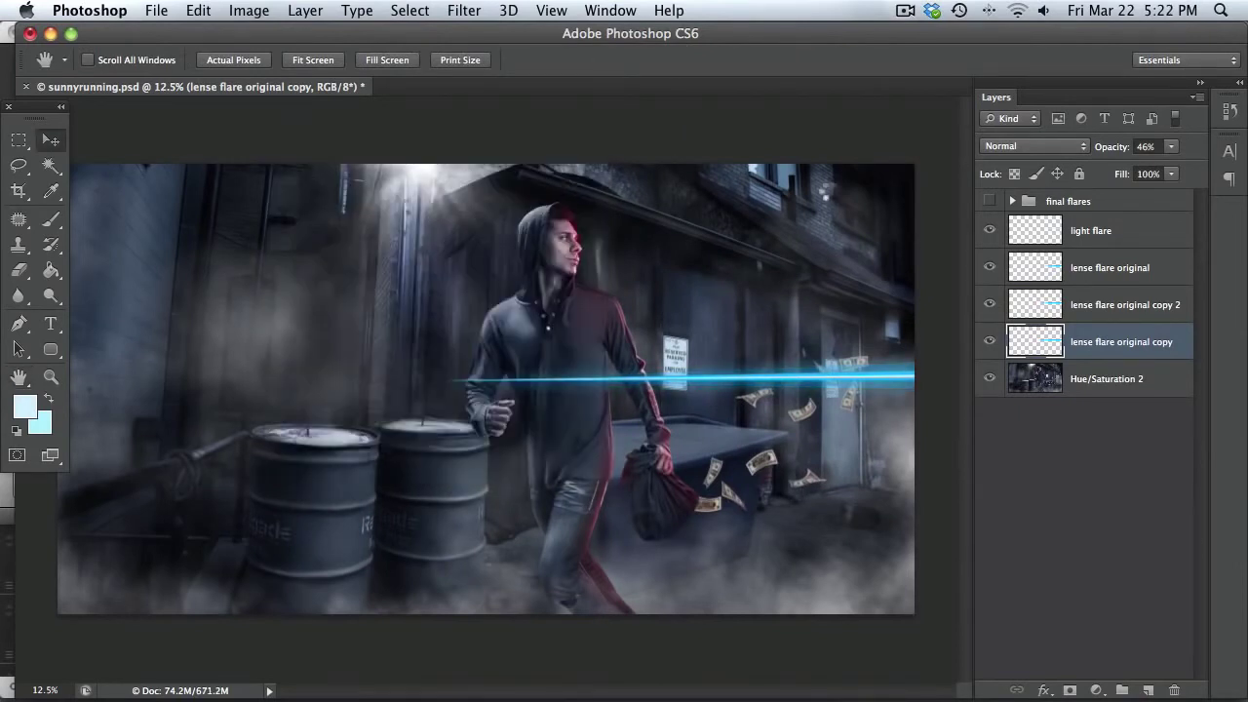
Apply a 20.4 px Gaussian Blur to lense flare original copy 2
{"action": "left_click", "coordinate": [1042, 308]}
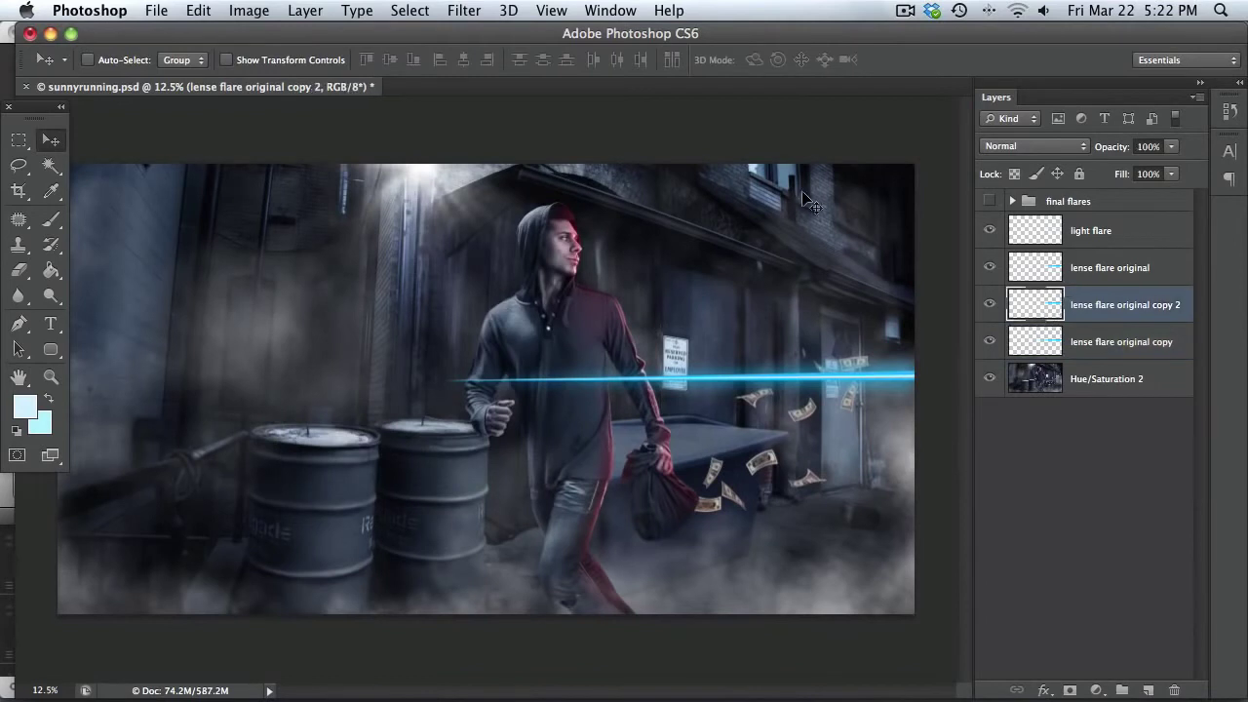
{"action": "left_click", "coordinate": [465, 11]}
{"action": "mouse_move", "coordinate": [566, 241]}
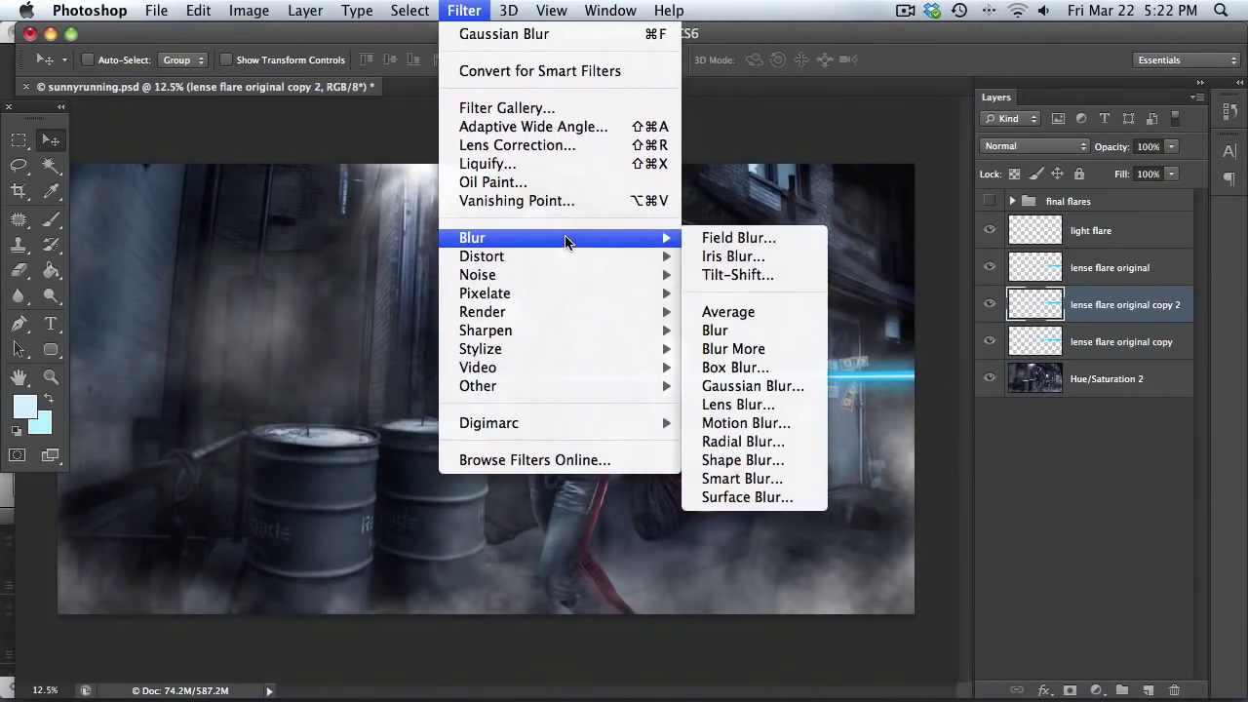
{"action": "left_click", "coordinate": [752, 385]}
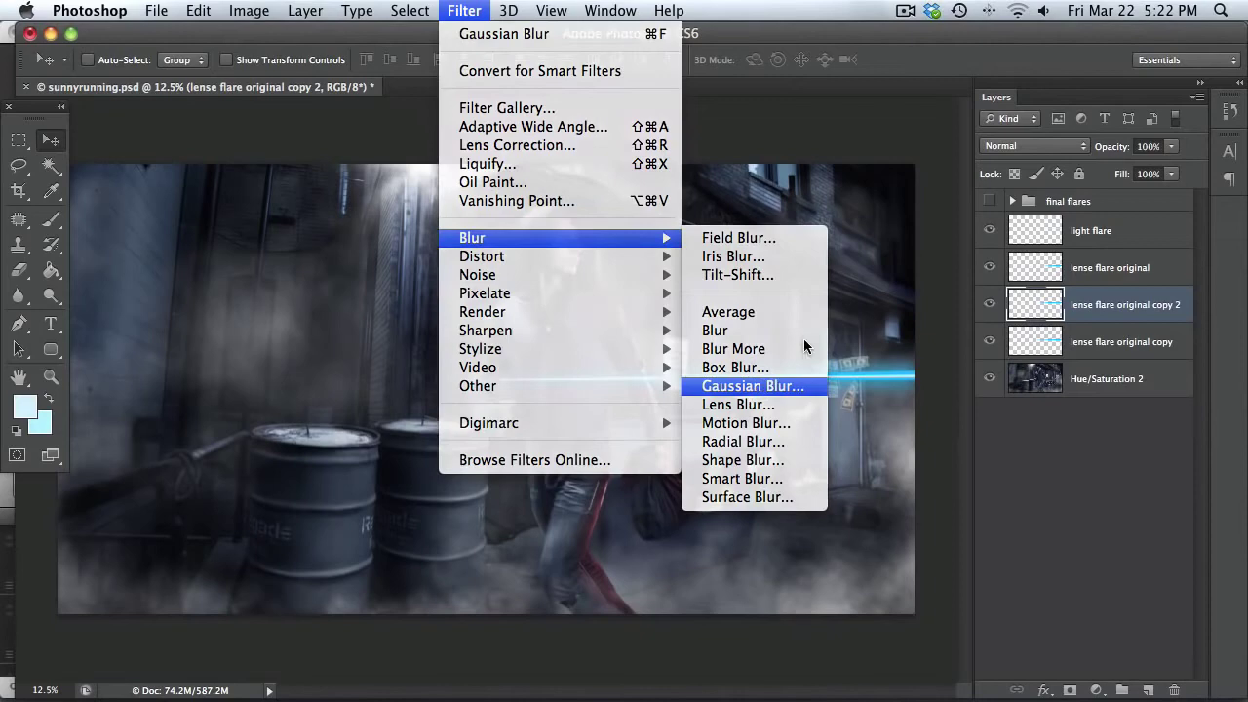
{"action": "mouse_move", "coordinate": [368, 450]}
{"action": "left_mouse_down"}
{"action": "mouse_move", "coordinate": [356, 451]}
{"action": "mouse_move", "coordinate": [376, 454]}
{"action": "left_mouse_up"}
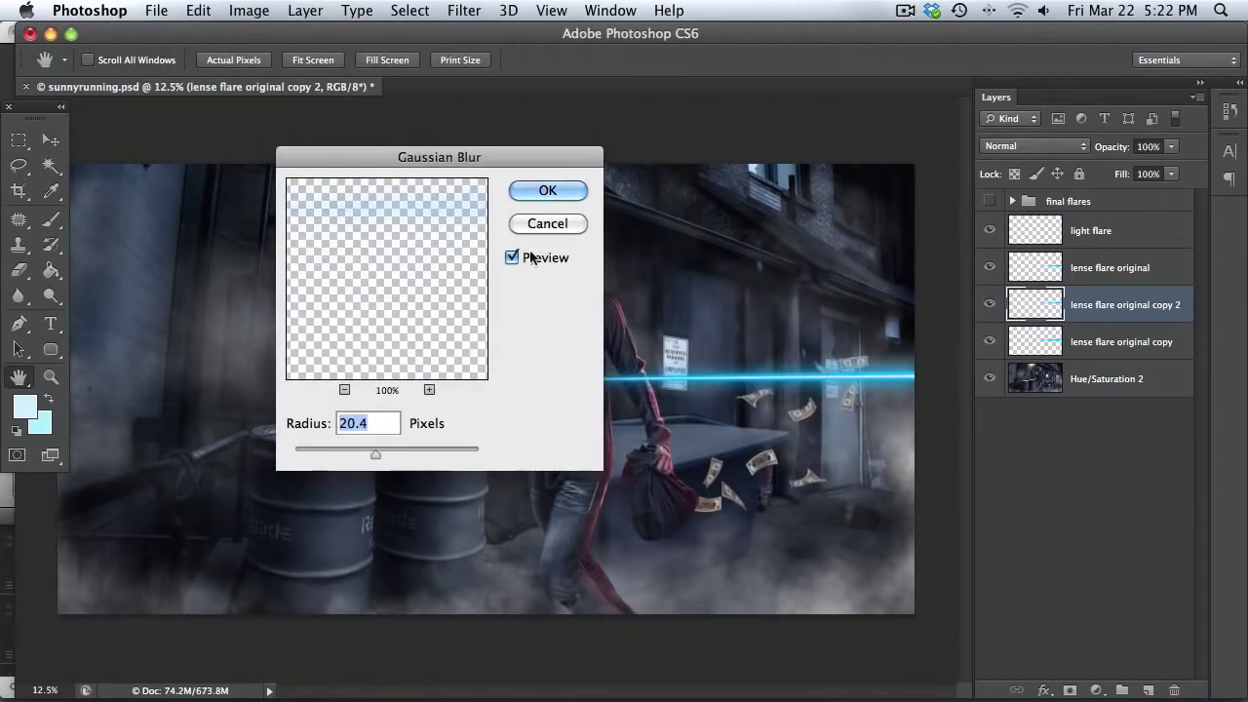
{"action": "left_click", "coordinate": [547, 189]}
Apply a lighter Gaussian Blur of about 8.7 px to lense flare original
{"action": "key", "text": "v"}
{"action": "left_click", "coordinate": [1045, 273]}
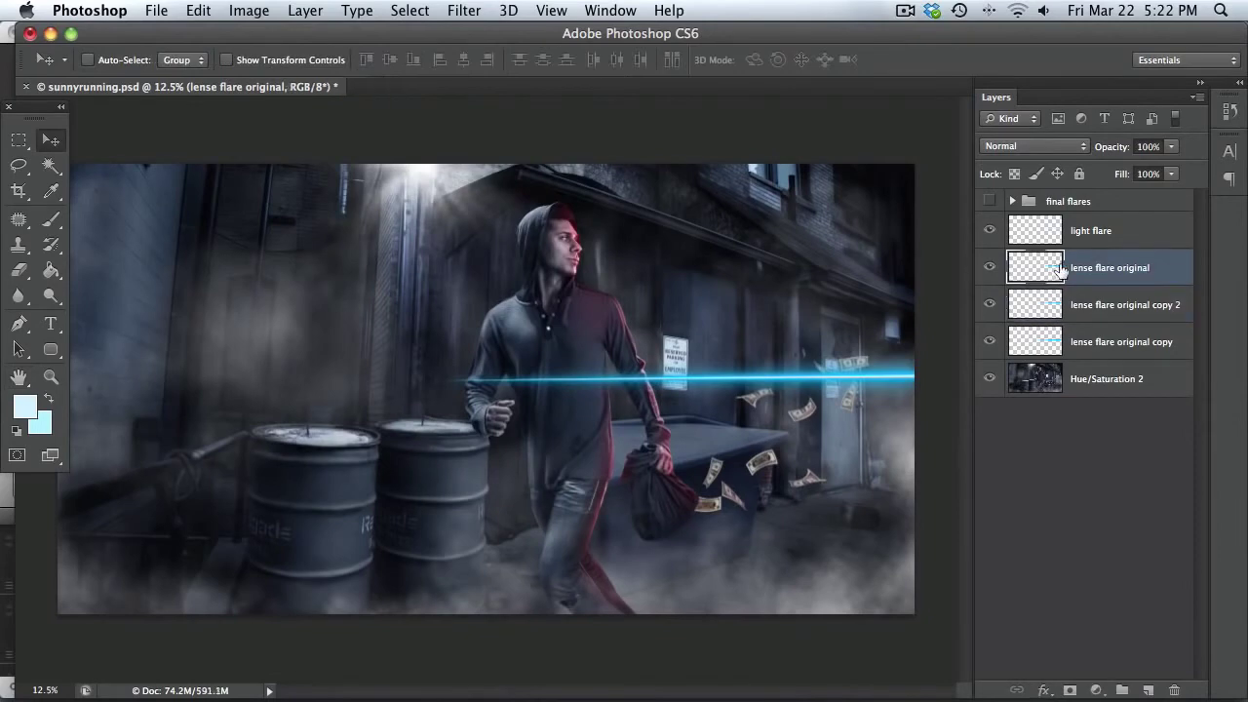
{"action": "left_click", "coordinate": [455, 10]}
{"action": "mouse_move", "coordinate": [593, 240]}
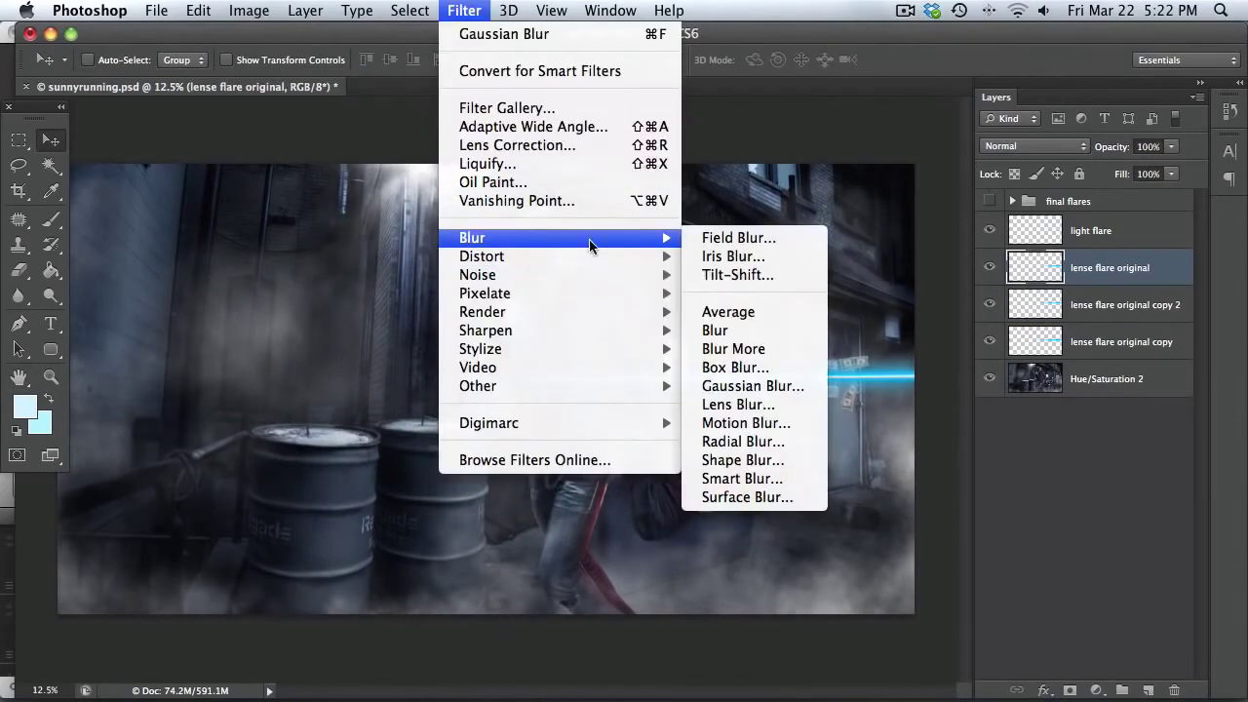
{"action": "left_click", "coordinate": [736, 386]}
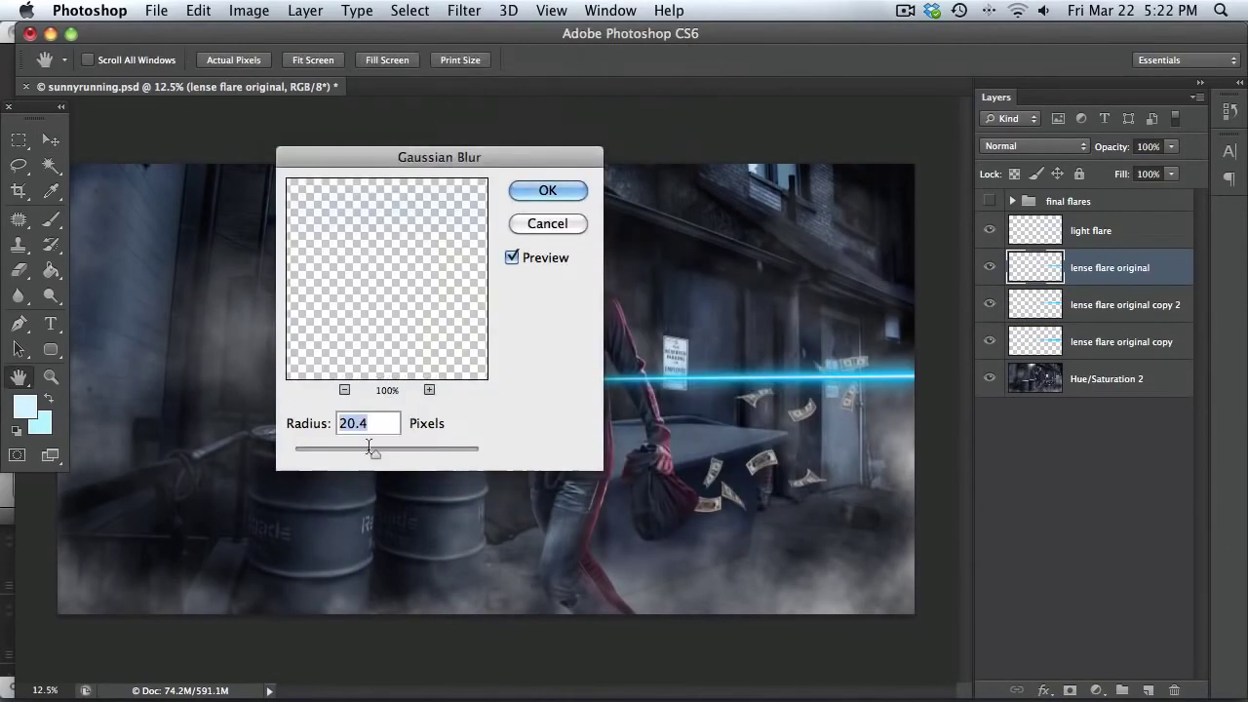
{"action": "left_click_drag", "start_coordinate": [367, 452], "coordinate": [385, 448]}
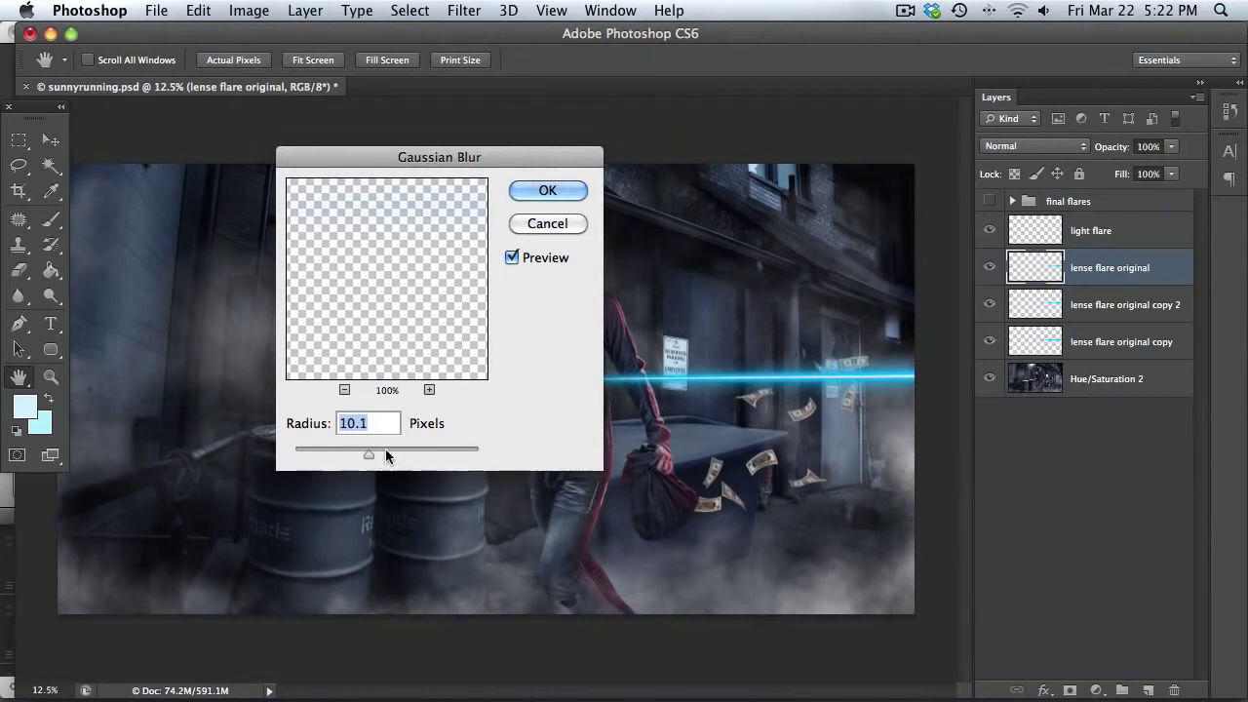
{"action": "left_click", "coordinate": [547, 190]}
Apply a Gaussian Blur of about 6.8 px to the light flare layer
{"action": "left_click", "coordinate": [1075, 239]}
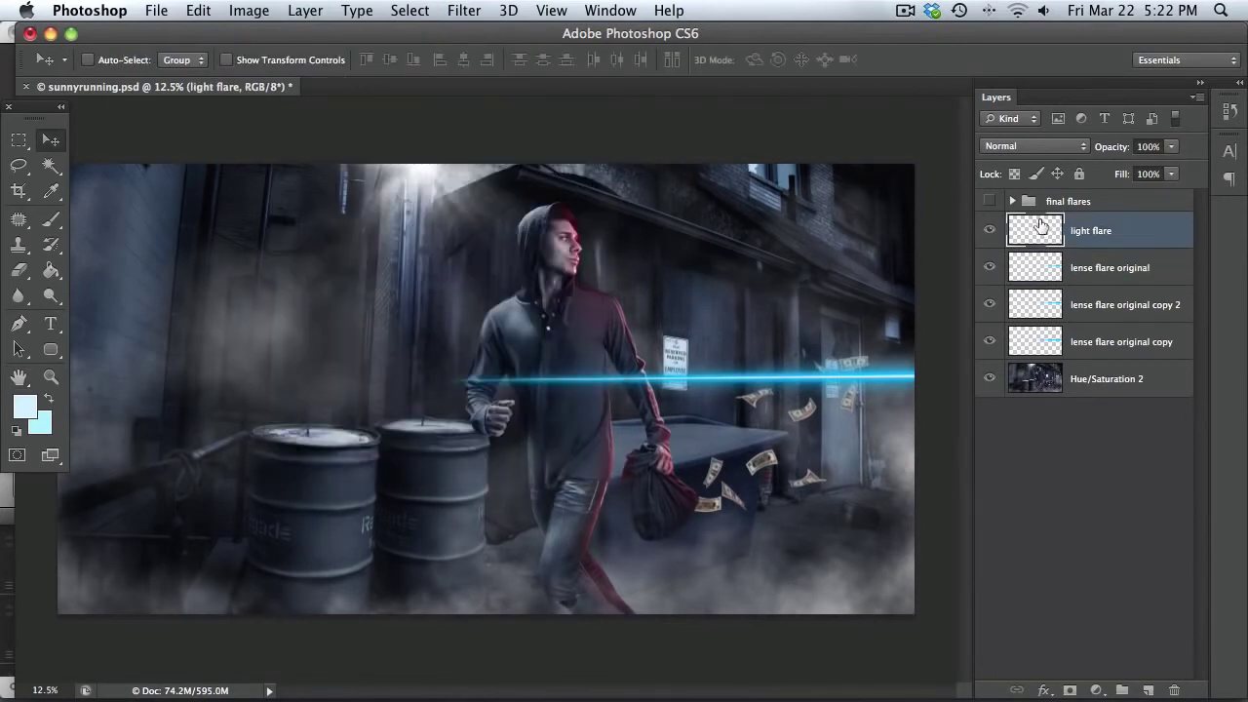
{"action": "left_click", "coordinate": [464, 10]}
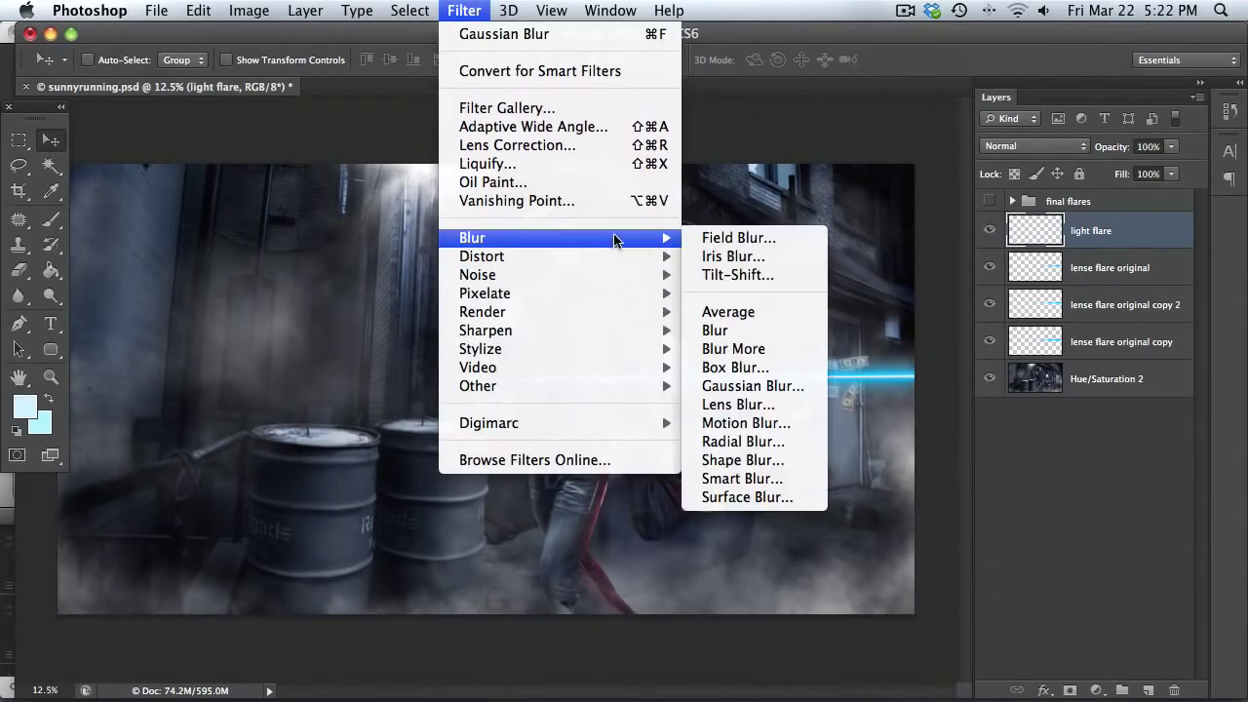
{"action": "left_click", "coordinate": [718, 380]}
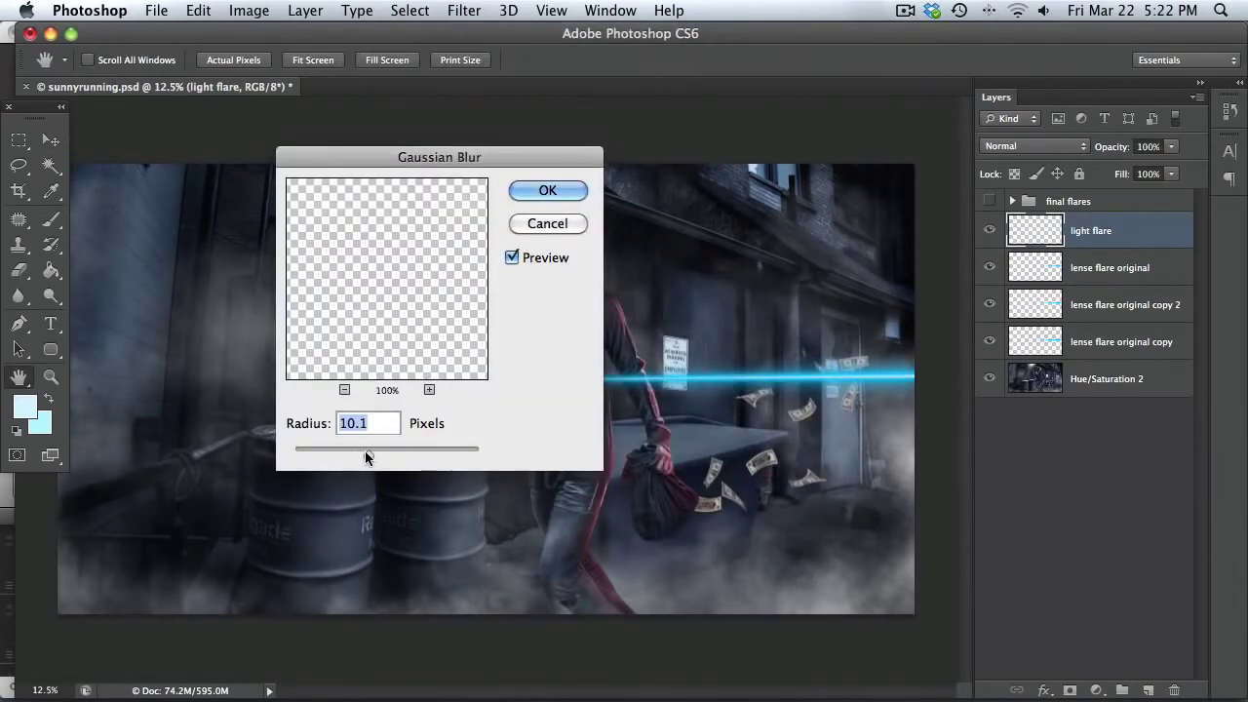
{"action": "left_click_drag", "start_coordinate": [367, 452], "coordinate": [349, 458]}
{"action": "left_click", "coordinate": [550, 190]}
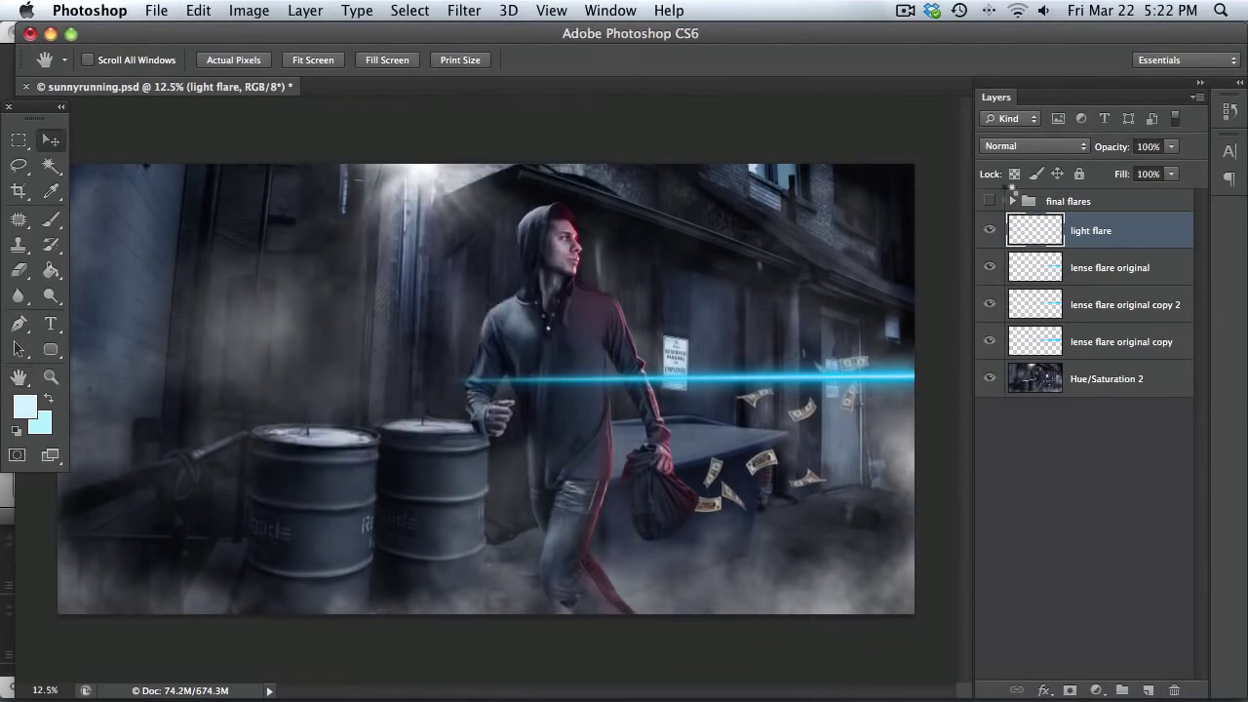
Set the lense flare original copy layer to Overlay blending, comparing it against Normal
{"action": "key", "text": "v"}
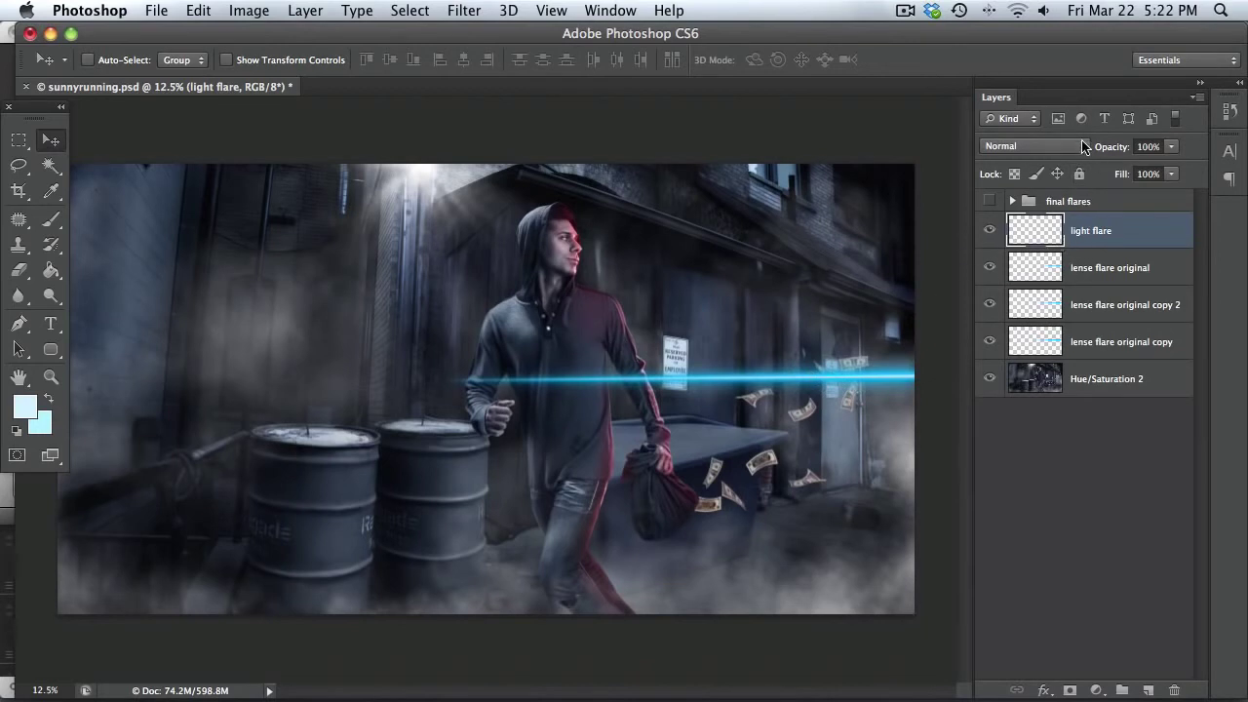
{"action": "left_click", "coordinate": [1039, 343]}
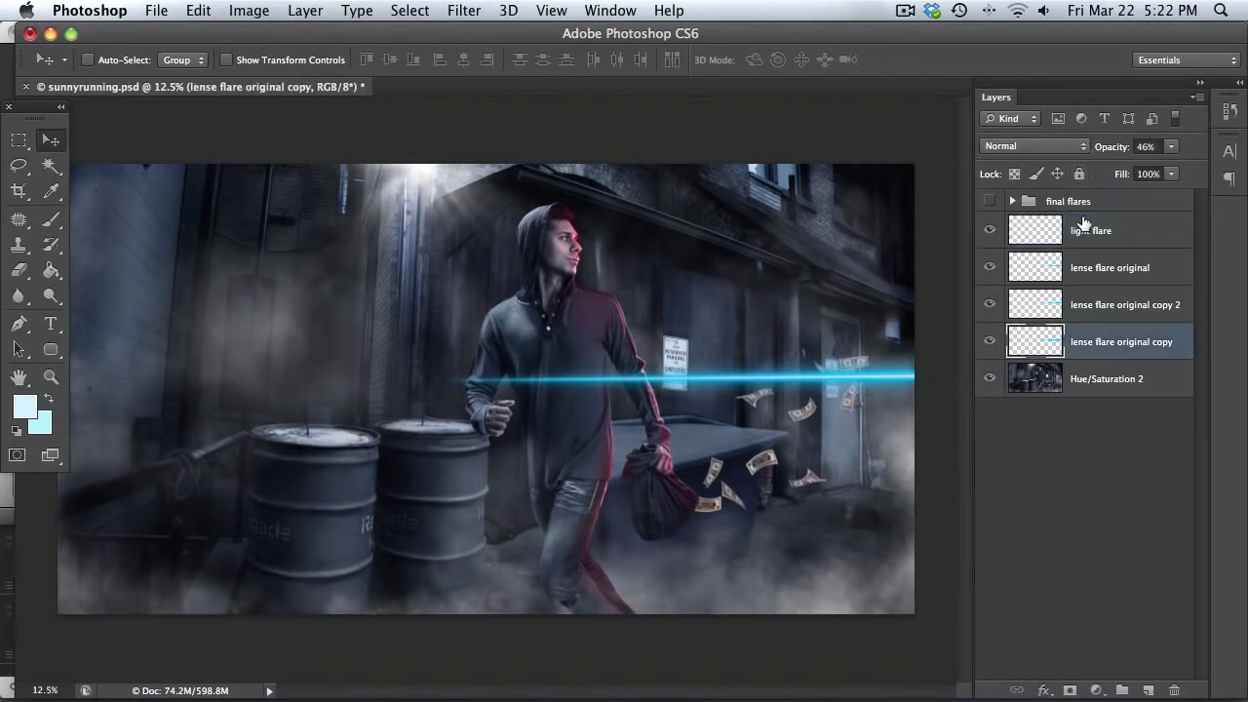
{"action": "left_click", "coordinate": [1078, 148]}
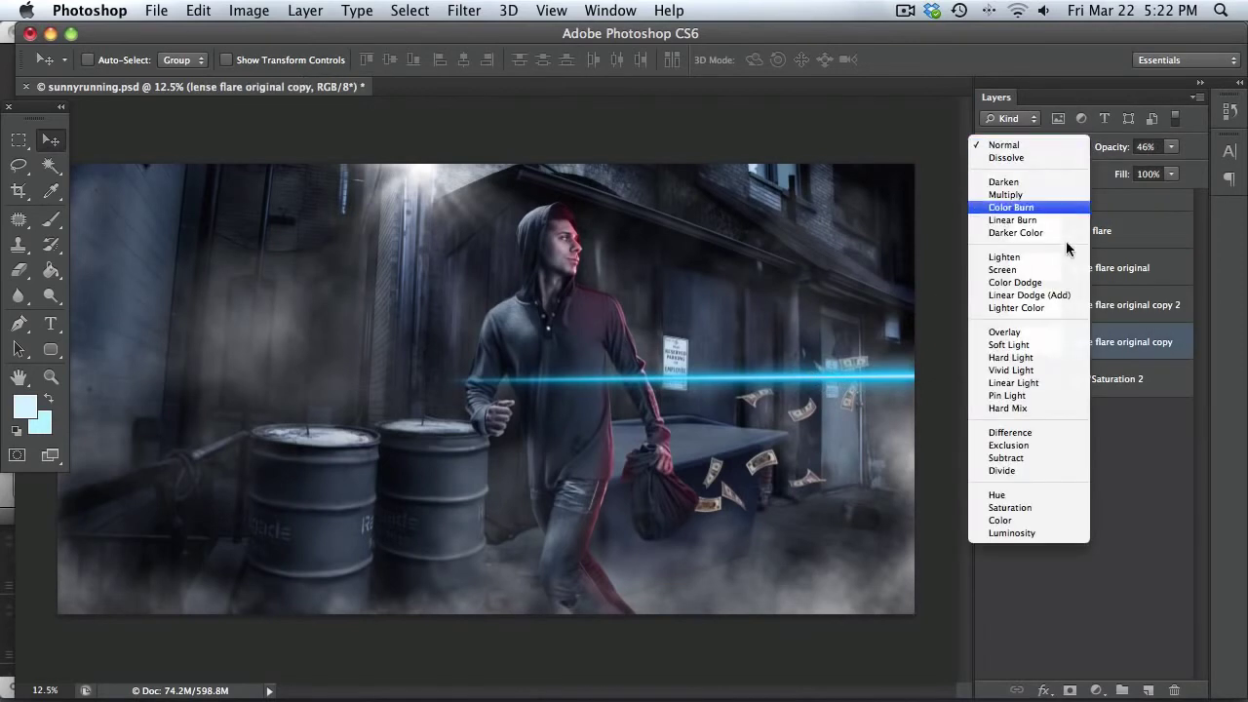
{"action": "left_click", "coordinate": [1030, 331]}
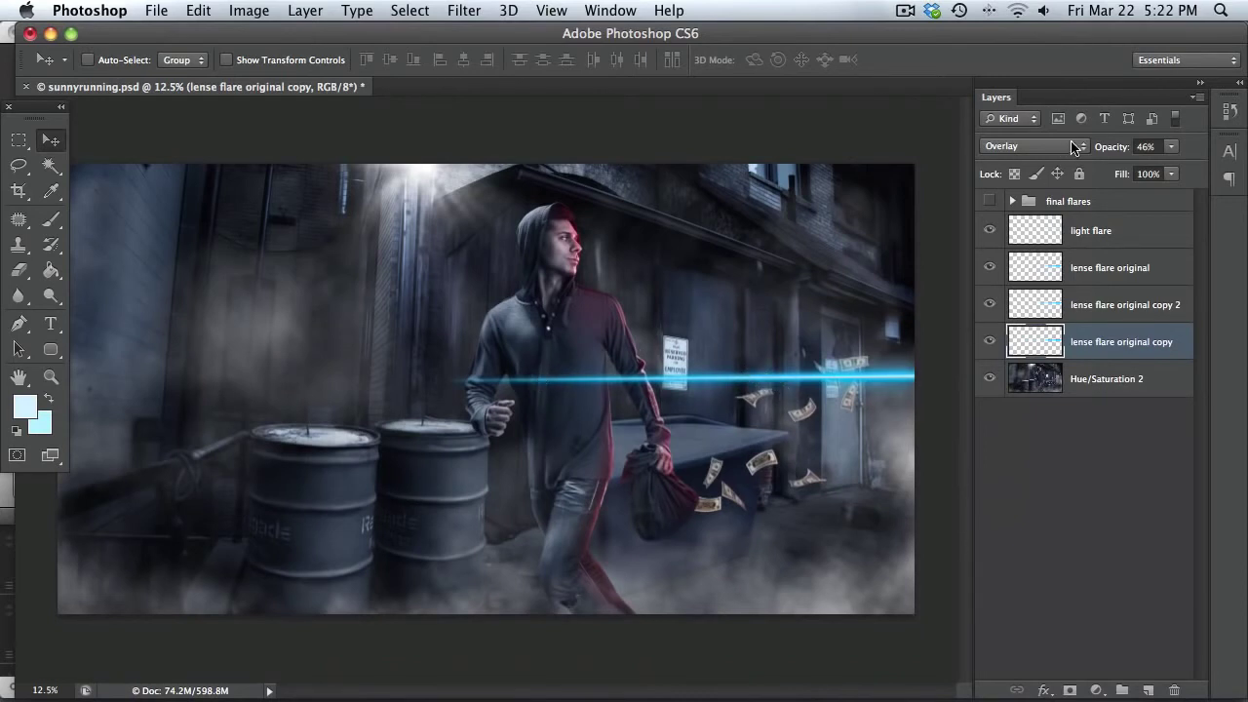
{"action": "key", "text": "alt+shift+n"}
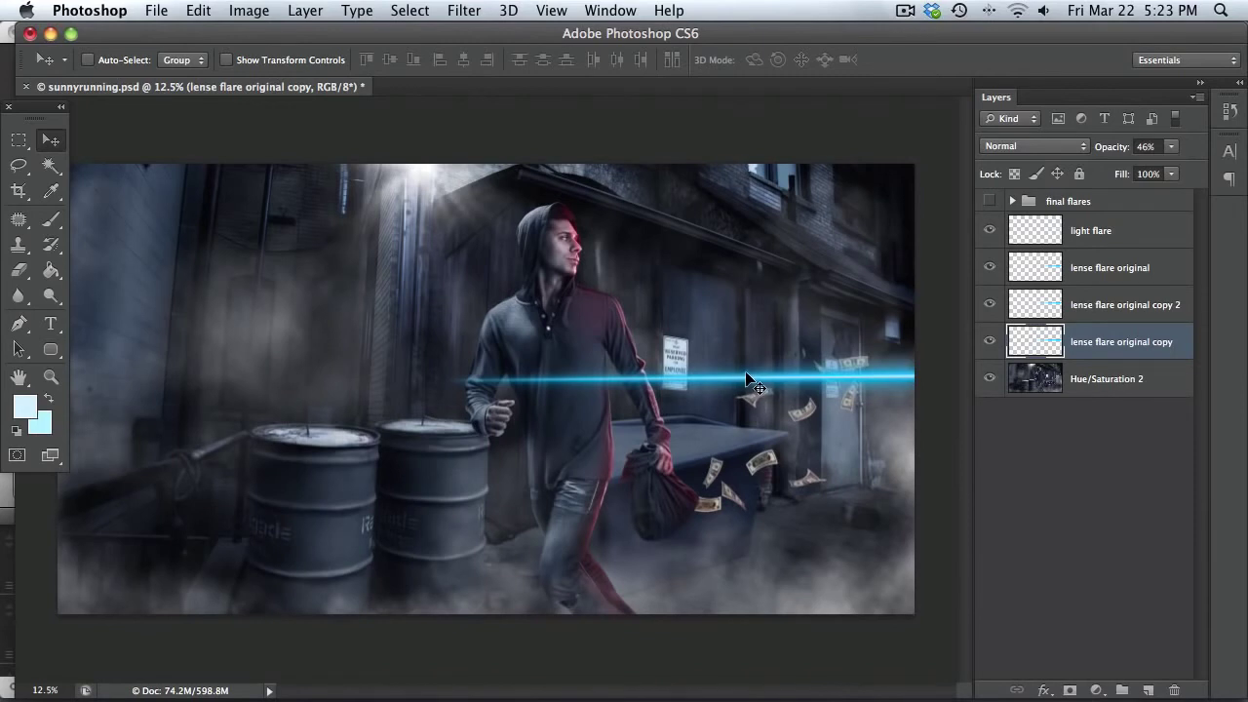
{"action": "key", "text": "alt+shift+o"}
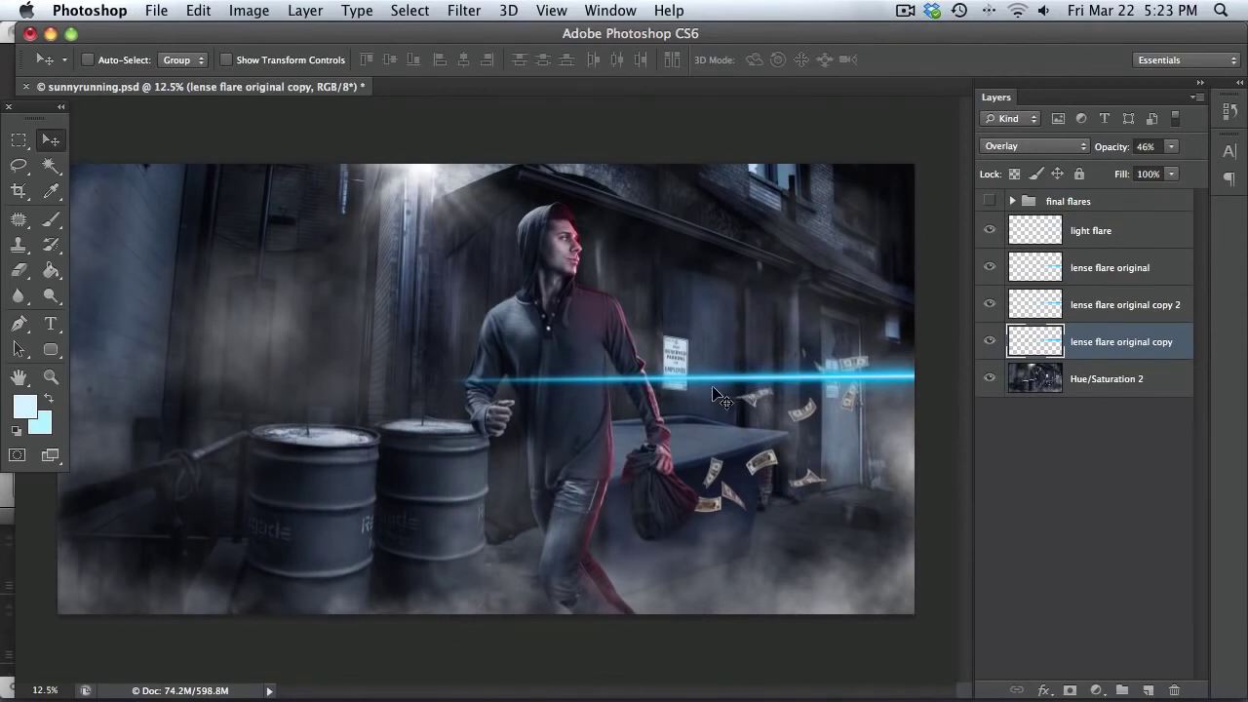
Toggle the copy streak's visibility to compare, leaving it shown
{"action": "left_click", "coordinate": [989, 342]}
{"action": "left_click", "coordinate": [989, 343]}
{"action": "left_click", "coordinate": [989, 343]}
Duplicate the streak layer and set copy 2 and lense flare original to Overlay
{"action": "left_click_drag", "start_coordinate": [1039, 348], "coordinate": [1033, 374]}
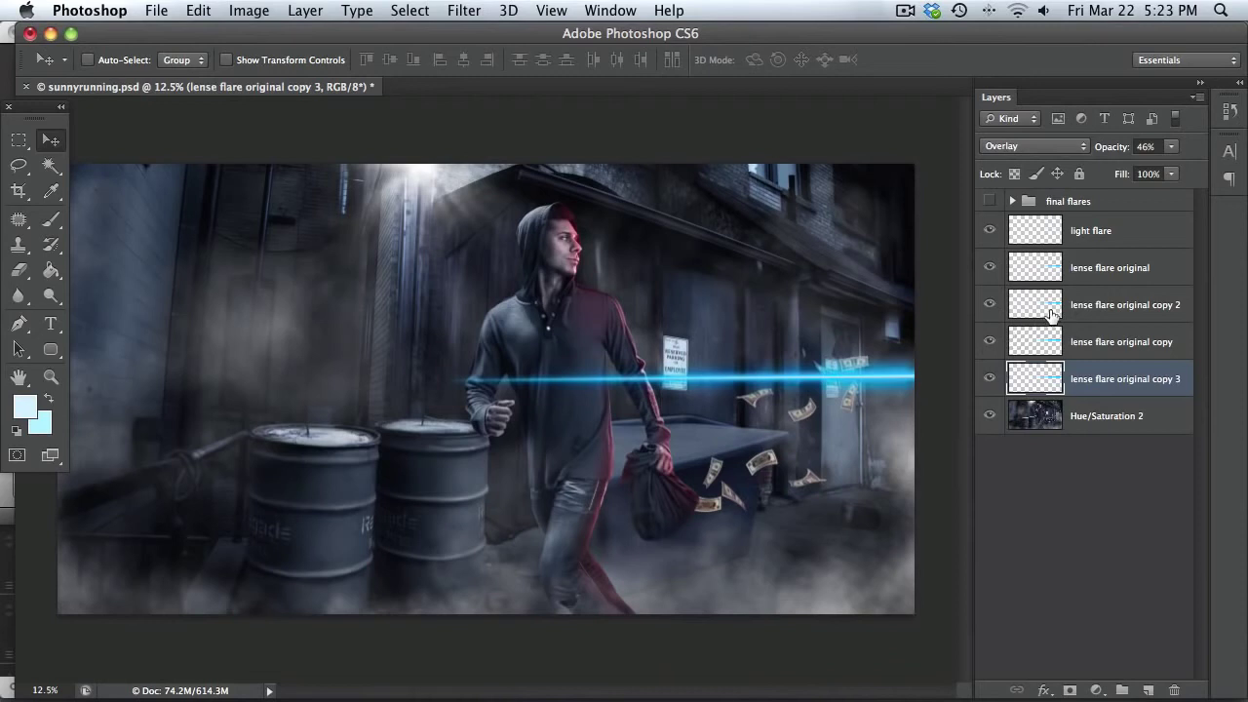
{"action": "left_click", "coordinate": [1043, 308]}
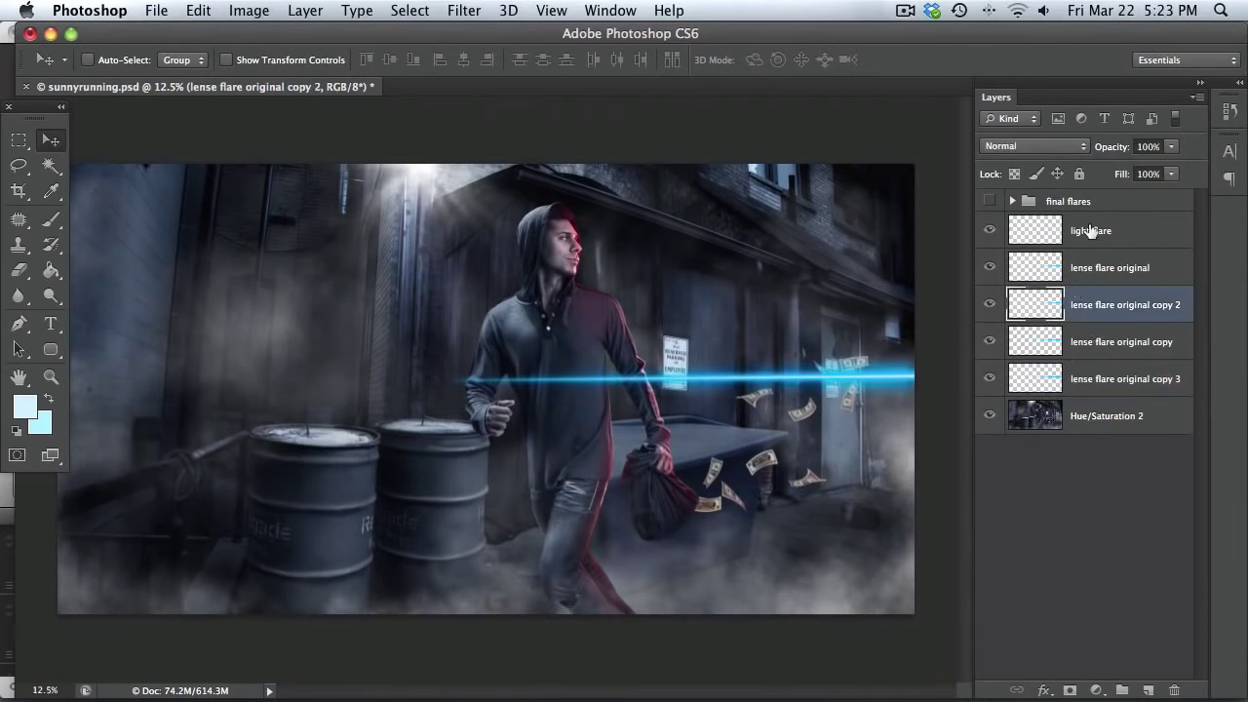
{"action": "left_click", "coordinate": [1033, 146]}
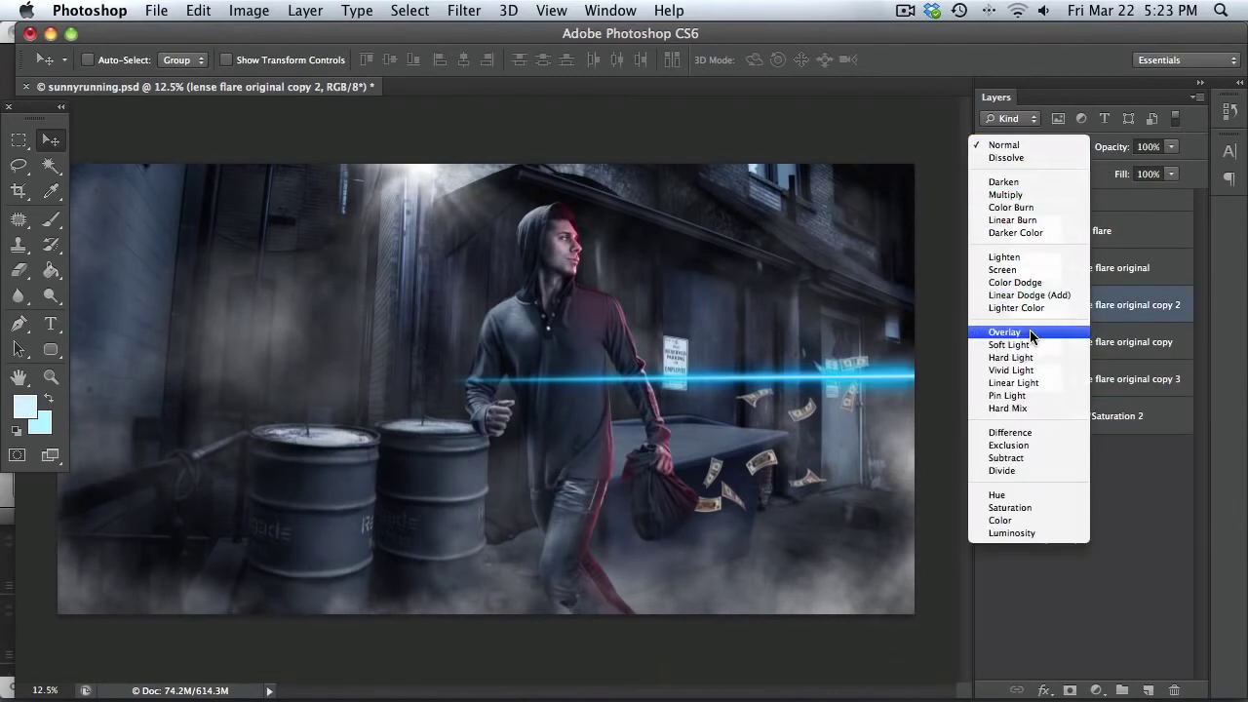
{"action": "left_click", "coordinate": [1031, 328]}
{"action": "left_click", "coordinate": [1039, 269]}
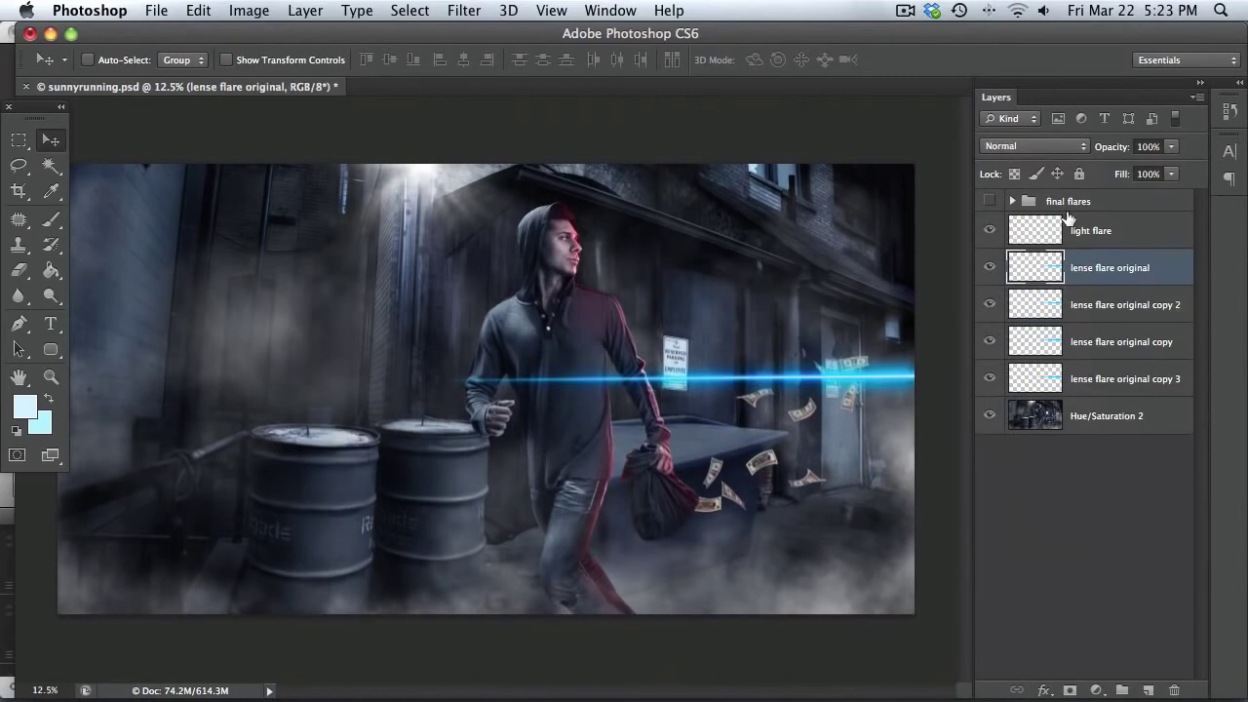
{"action": "left_click", "coordinate": [1080, 145]}
{"action": "left_click", "coordinate": [1035, 331]}
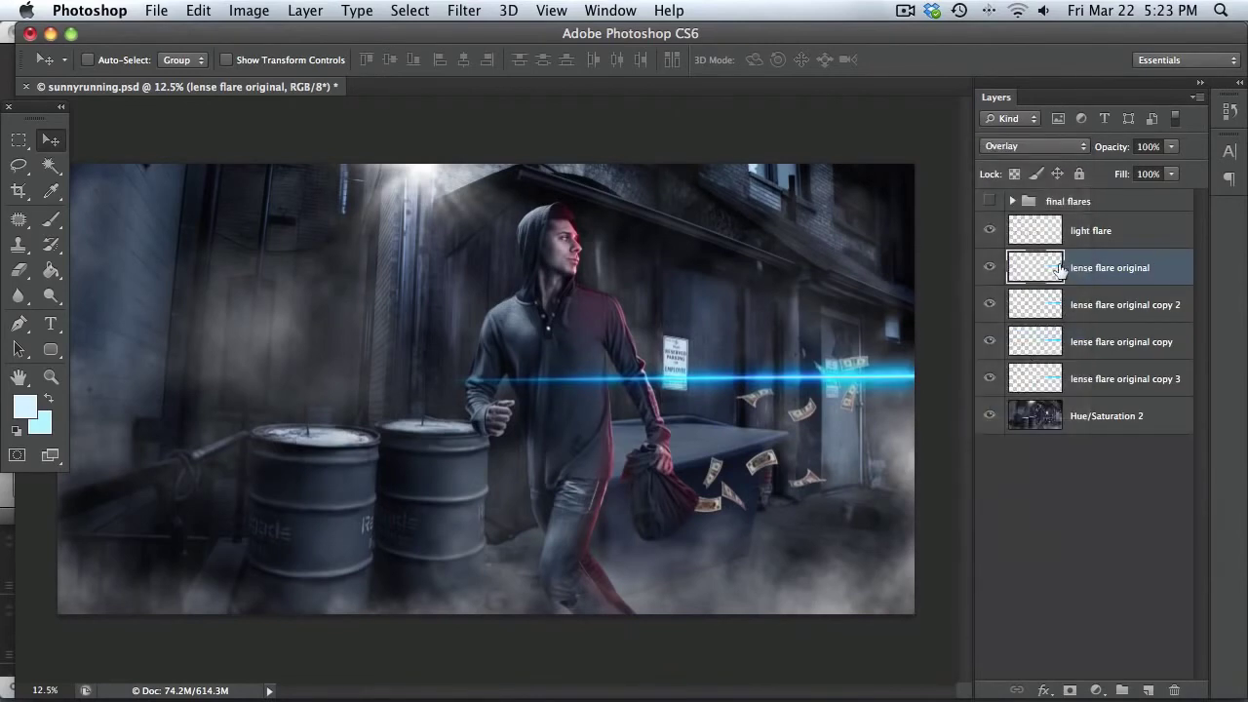
Keep the light flare layer on Normal blending and lower its opacity to 83%
{"action": "left_click", "coordinate": [1048, 232]}
{"action": "left_click", "coordinate": [1081, 145]}
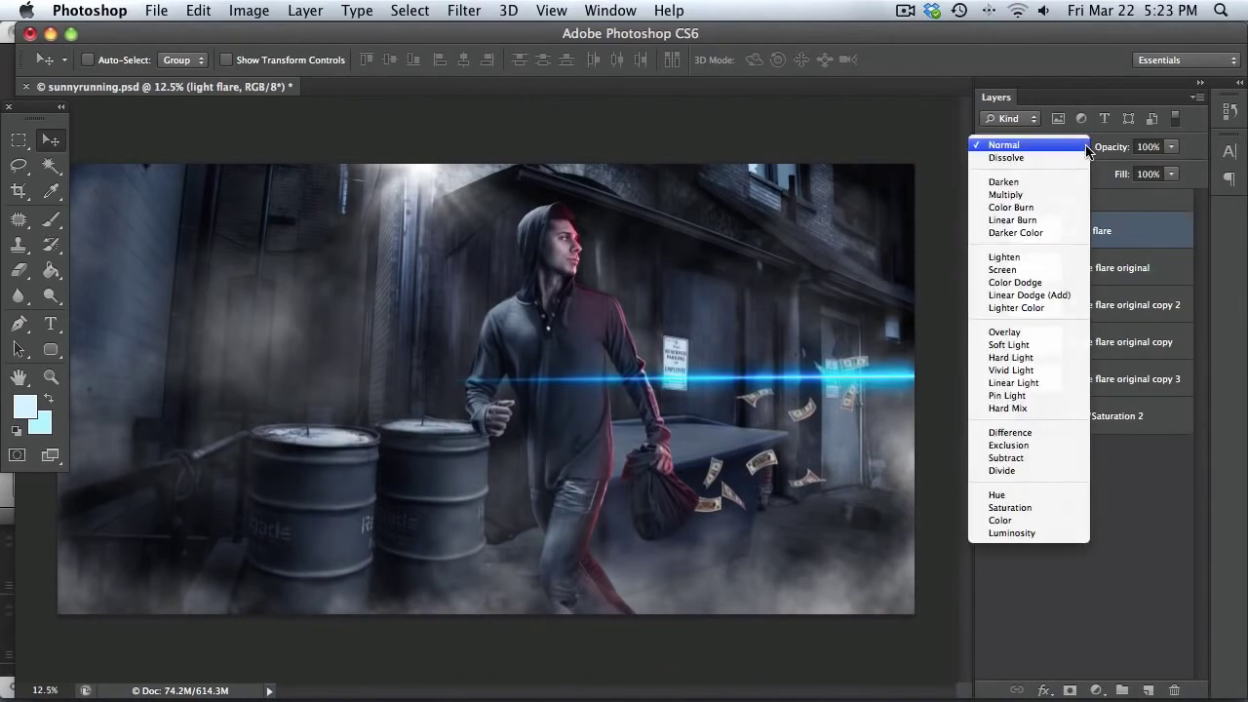
{"action": "left_click", "coordinate": [1076, 323]}
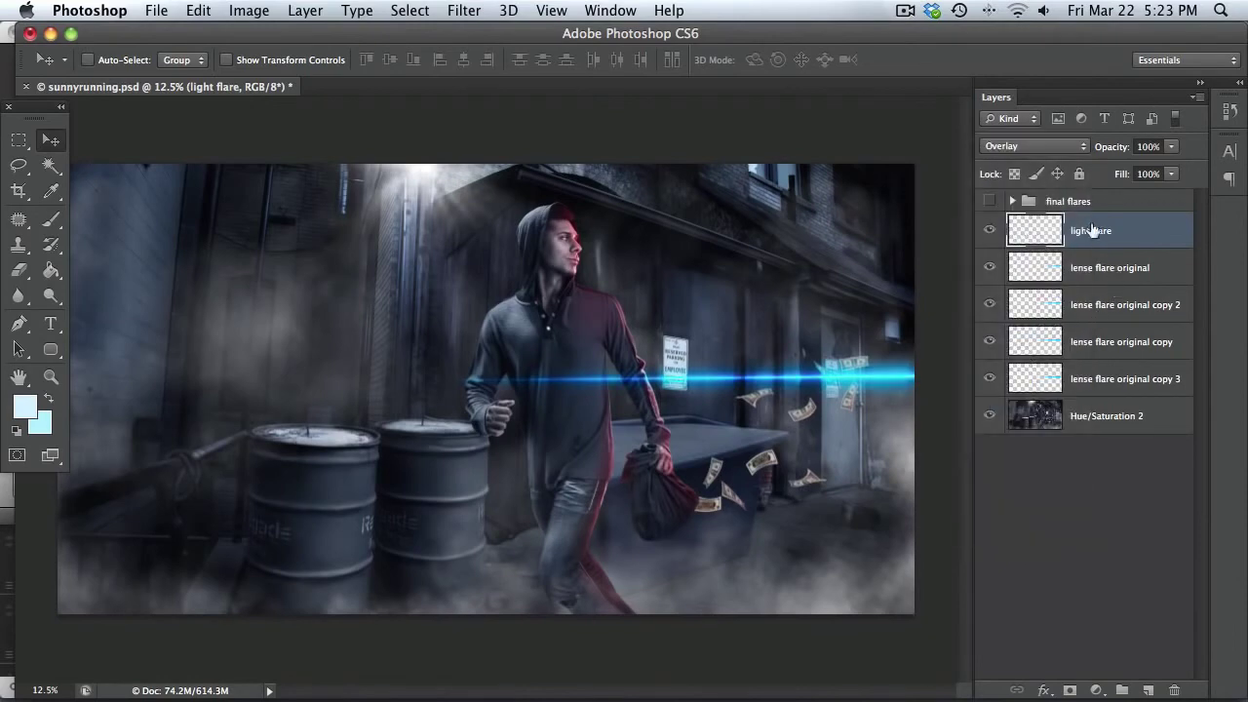
{"action": "left_click", "coordinate": [1080, 146]}
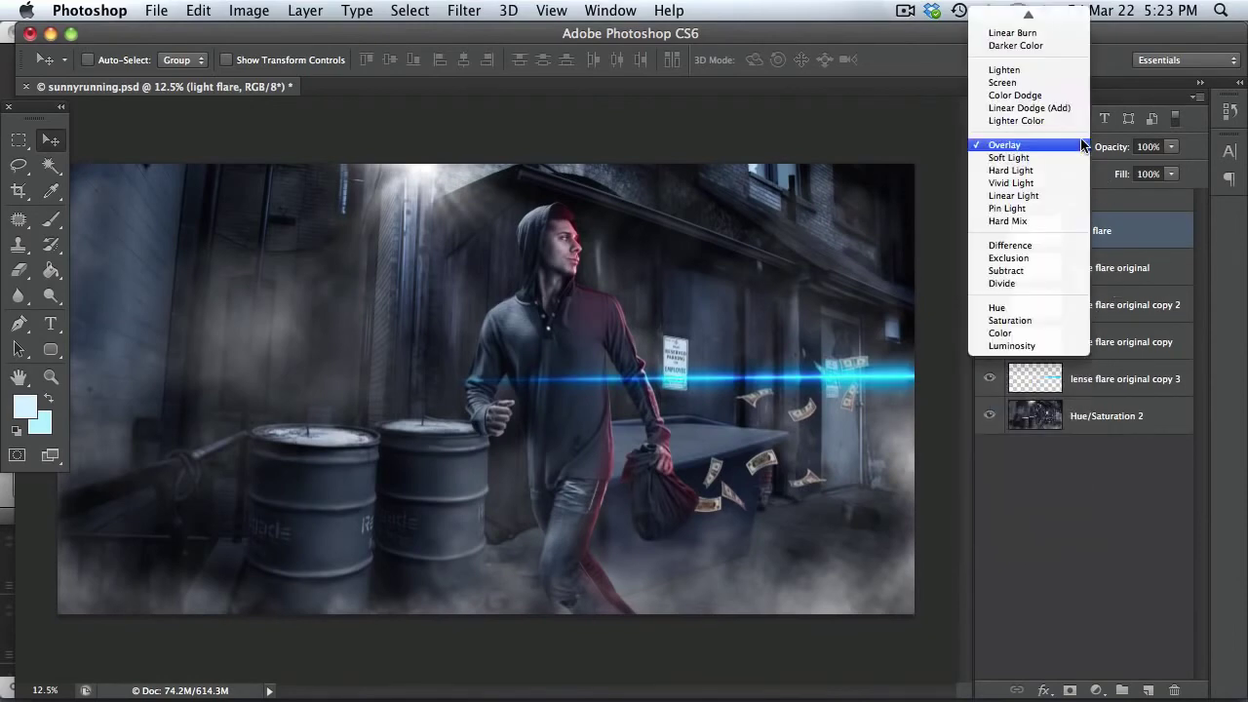
{"action": "left_click", "coordinate": [1049, 17]}
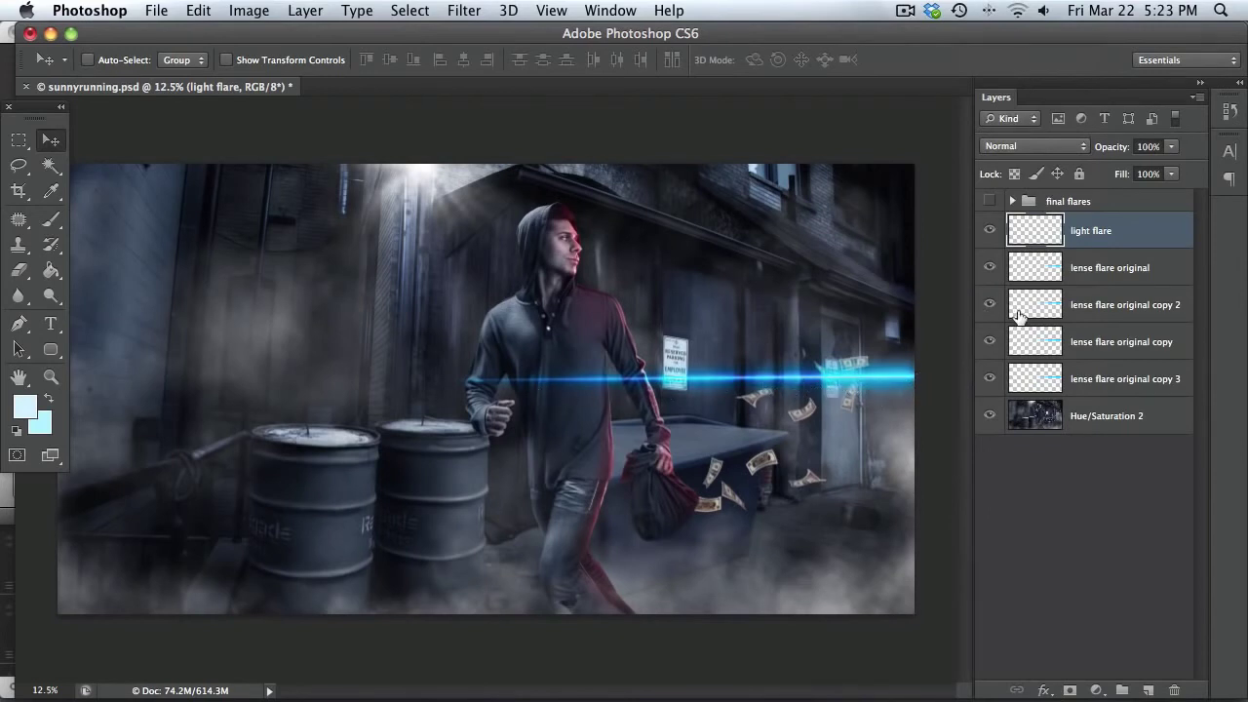
{"action": "left_click", "coordinate": [1173, 146]}
{"action": "left_click_drag", "start_coordinate": [1137, 172], "coordinate": [1131, 170]}
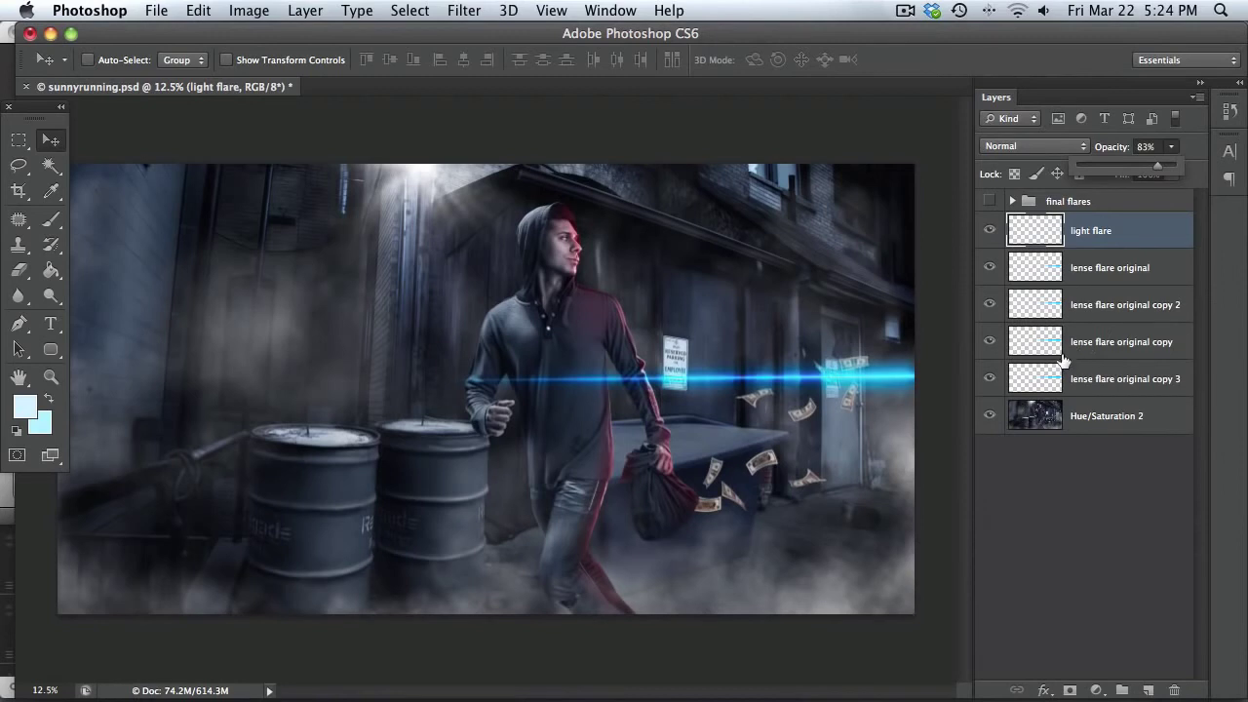
Duplicate the five flare layers and move the copies up and right
{"action": "left_click", "coordinate": [1041, 382], "text": "shift"}
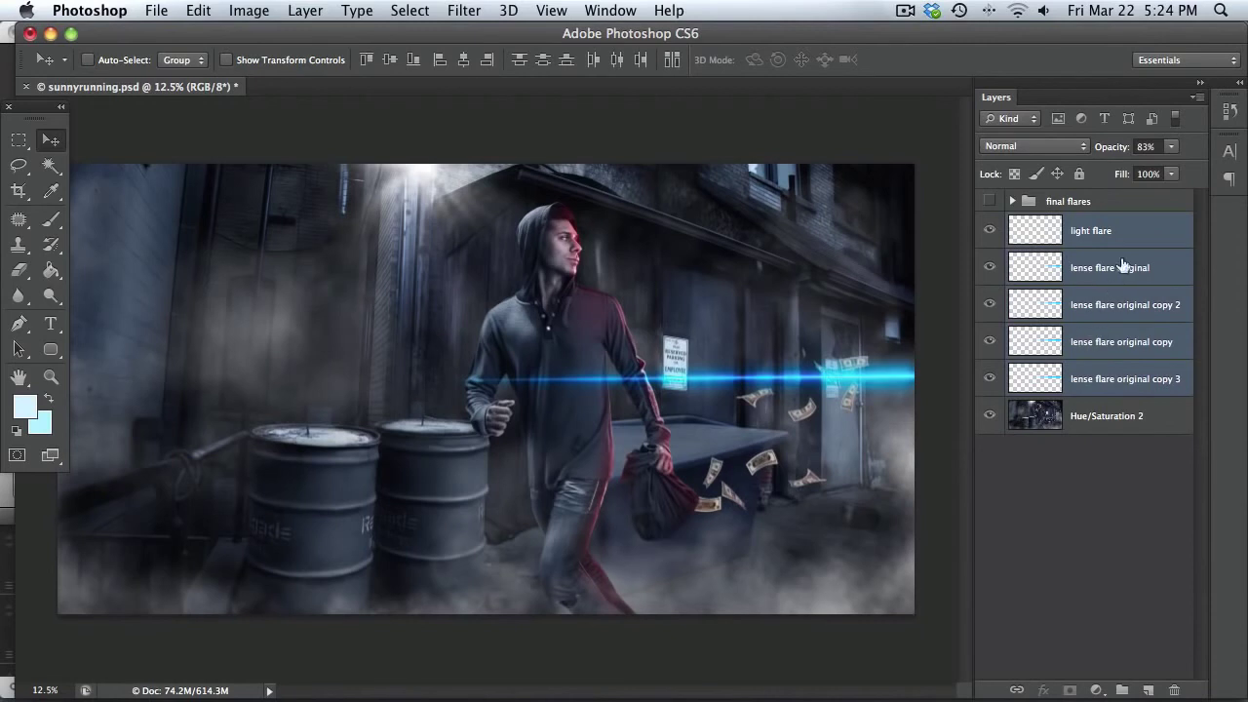
{"action": "key", "text": "super+j"}
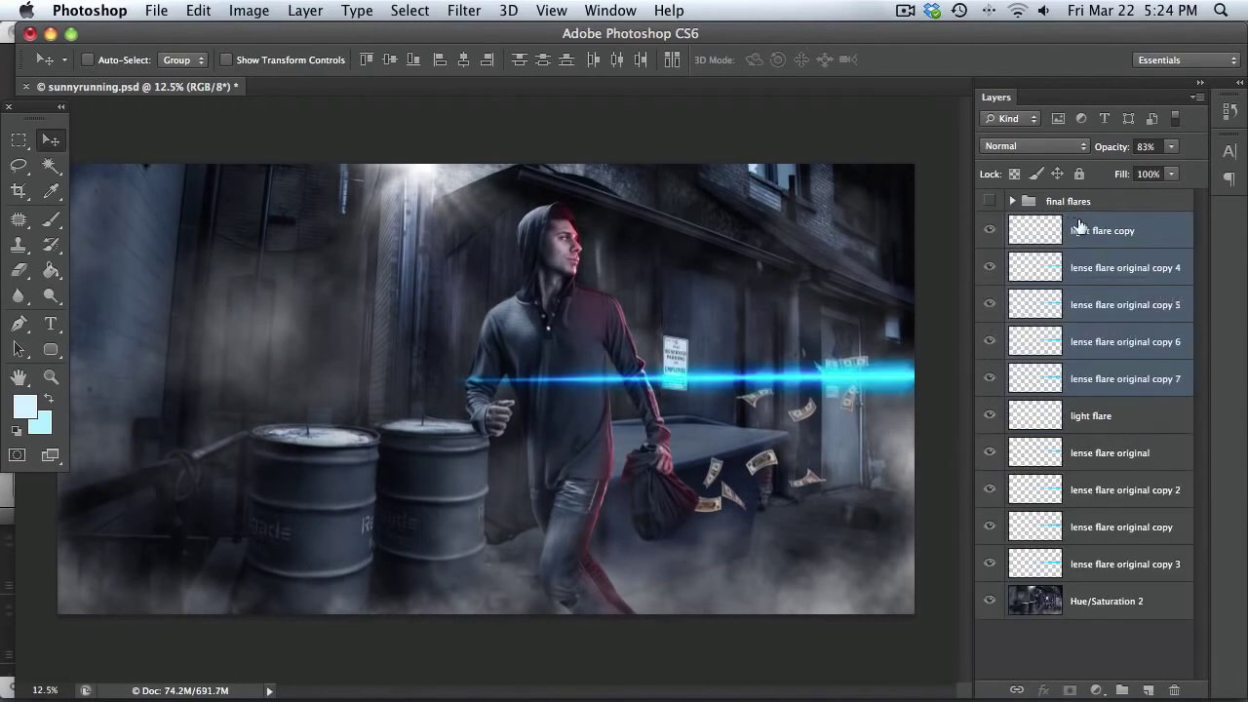
{"action": "left_click_drag", "start_coordinate": [830, 379], "coordinate": [699, 328]}
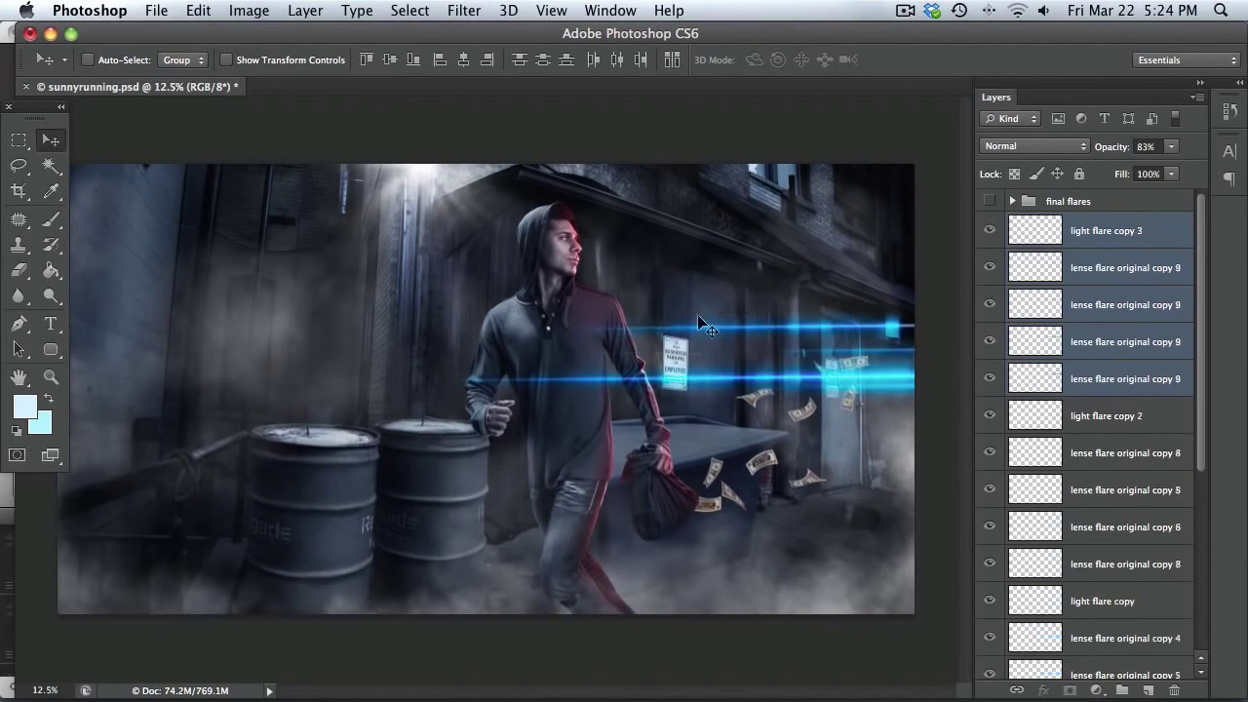
Stretch the flare copies taller, shift them left, and tilt them slightly
{"action": "key", "text": "super+t"}
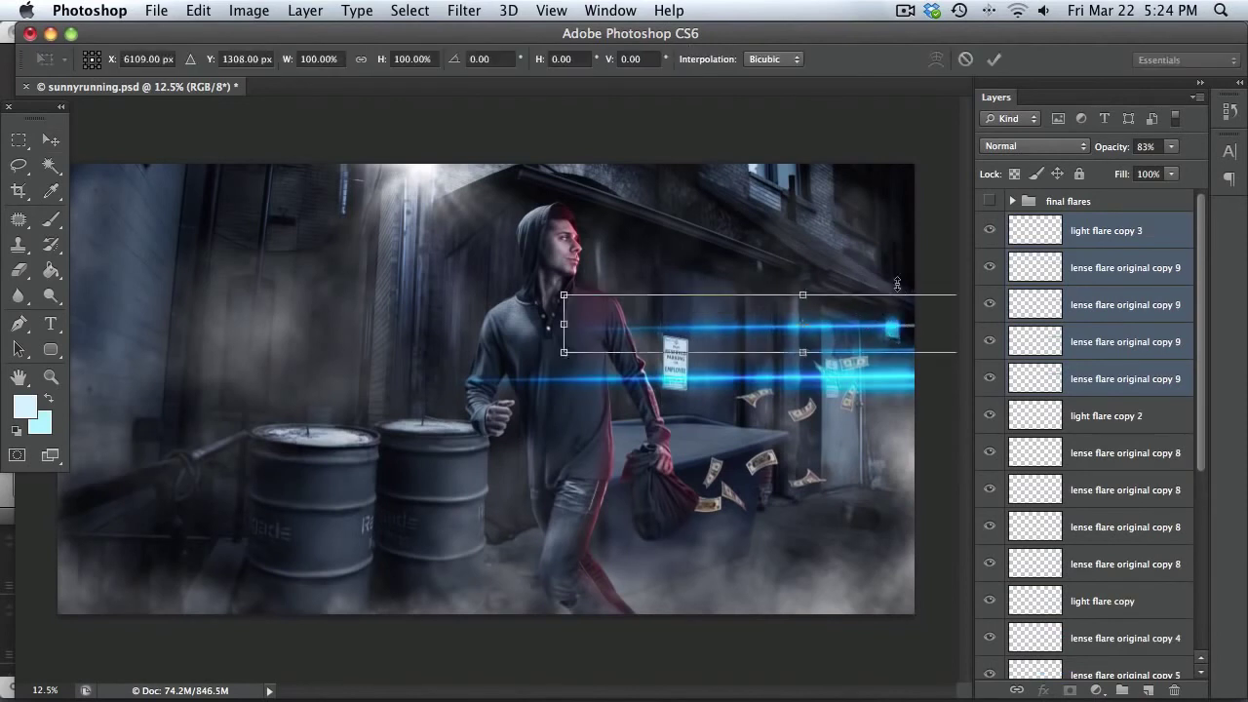
{"action": "left_click_drag", "start_coordinate": [802, 292], "coordinate": [802, 262]}
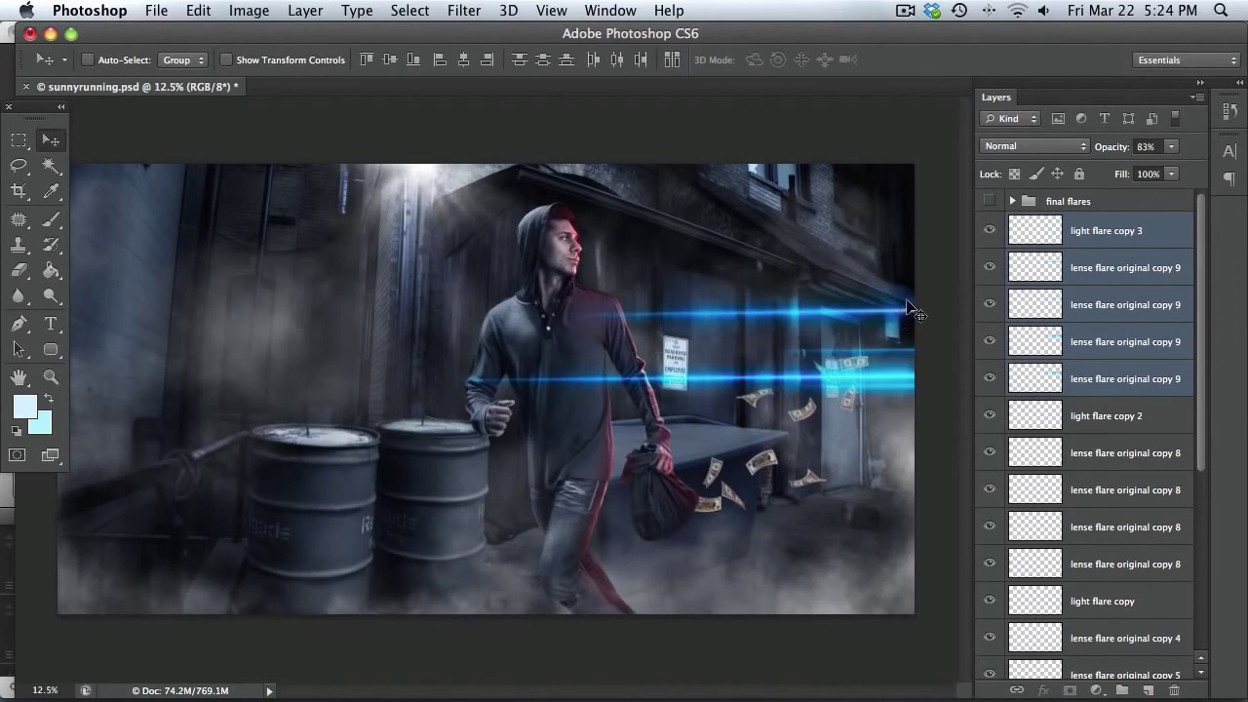
{"action": "left_click_drag", "start_coordinate": [887, 314], "coordinate": [850, 306]}
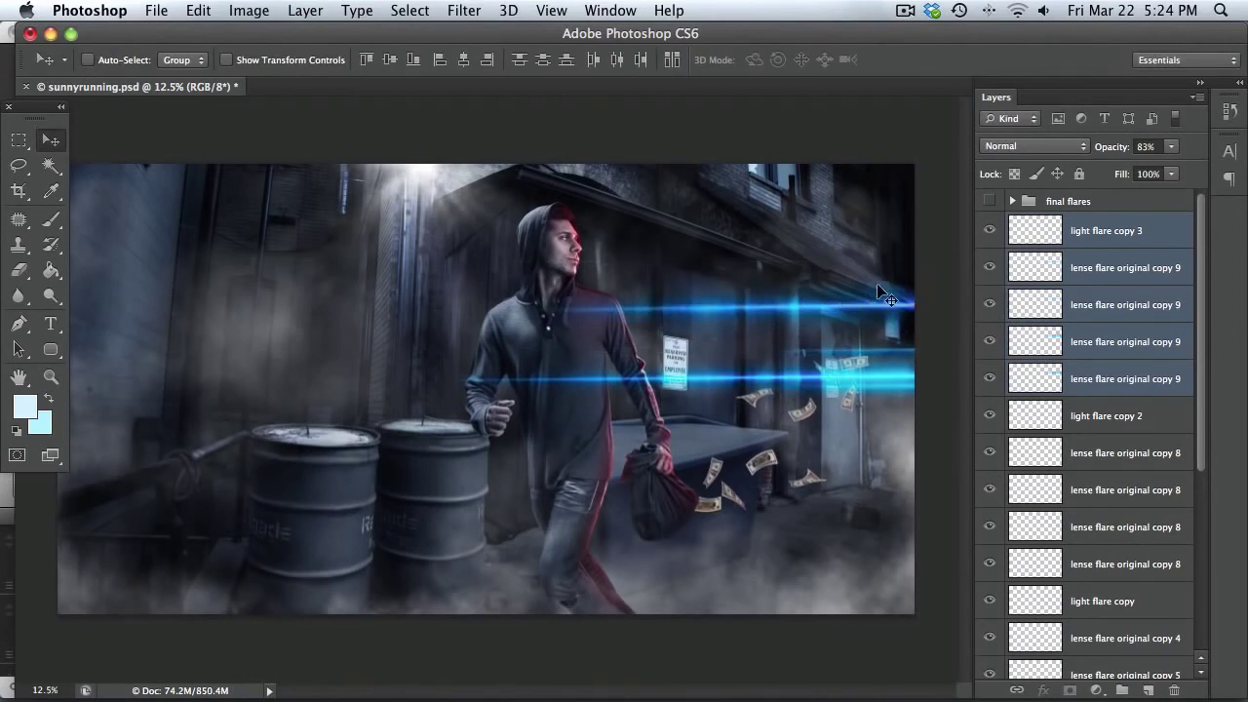
{"action": "key", "text": "super+t"}
{"action": "left_click_drag", "start_coordinate": [863, 227], "coordinate": [893, 207]}
{"action": "key", "text": "Return"}
Lower the flare copies' opacity and reposition them lower across the runner
{"action": "left_click", "coordinate": [1170, 146]}
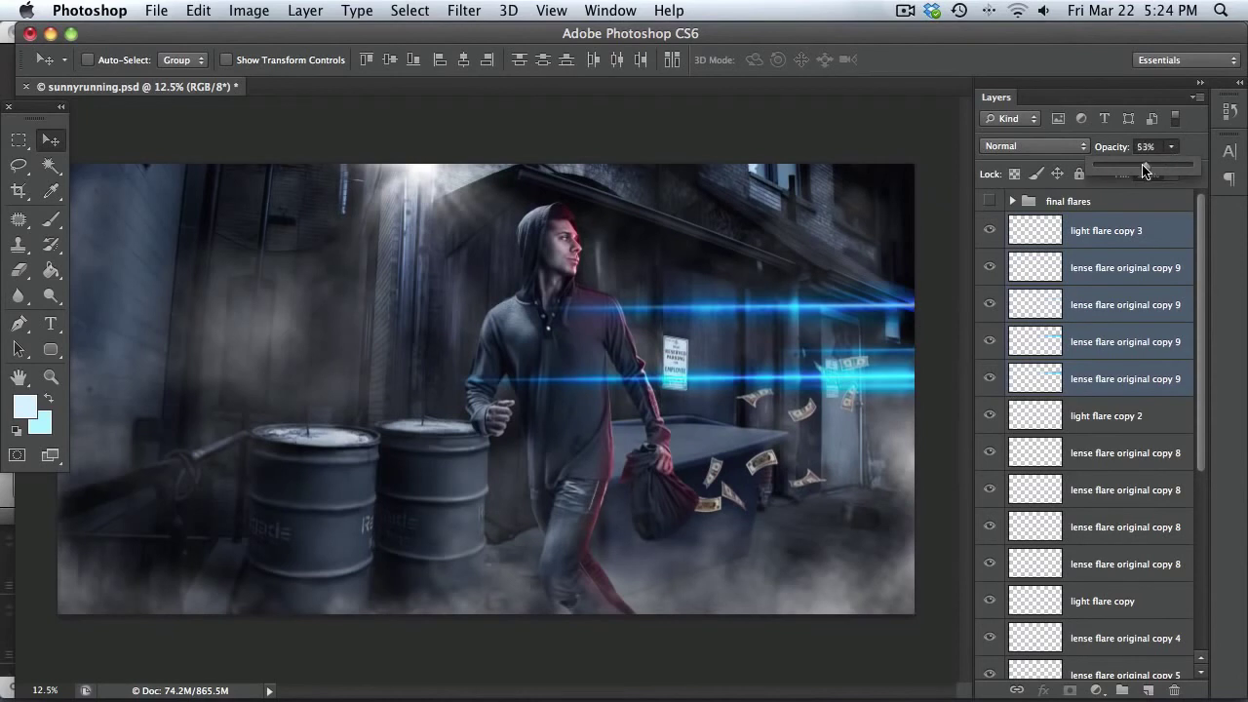
{"action": "left_click_drag", "start_coordinate": [1143, 172], "coordinate": [1193, 172]}
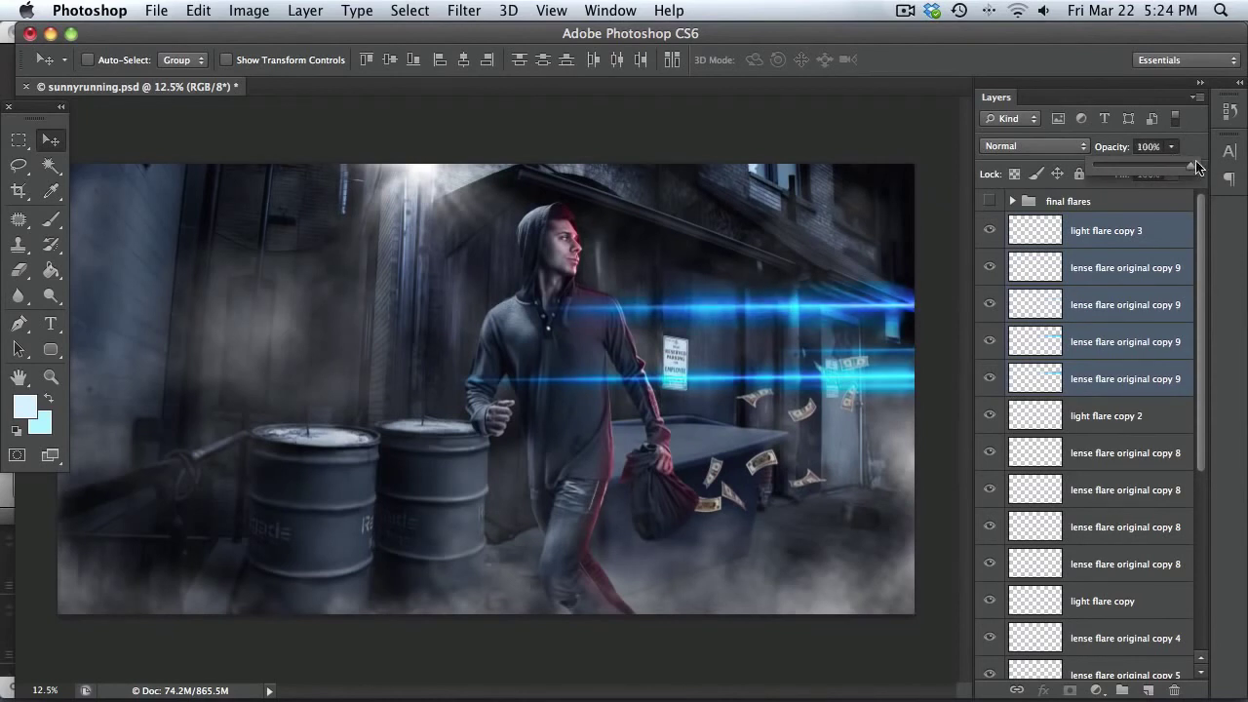
{"action": "left_click_drag", "start_coordinate": [805, 301], "coordinate": [884, 401]}
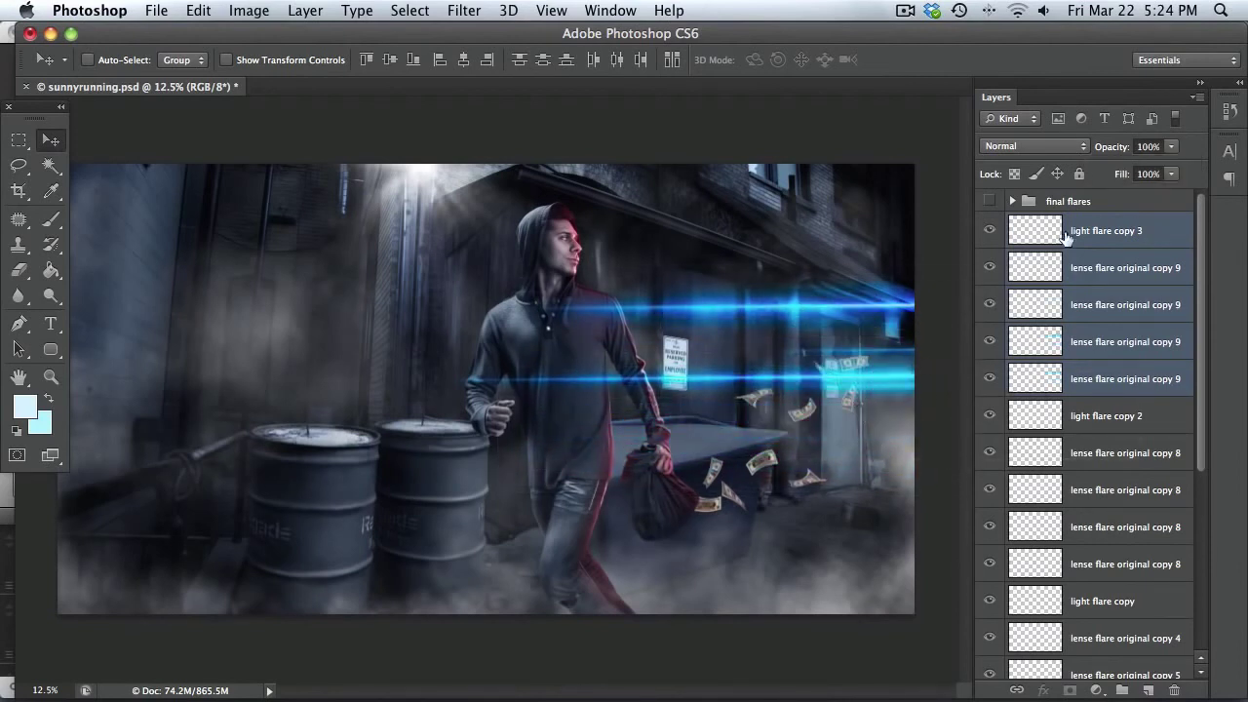
{"action": "left_click_drag", "start_coordinate": [788, 306], "coordinate": [874, 414]}
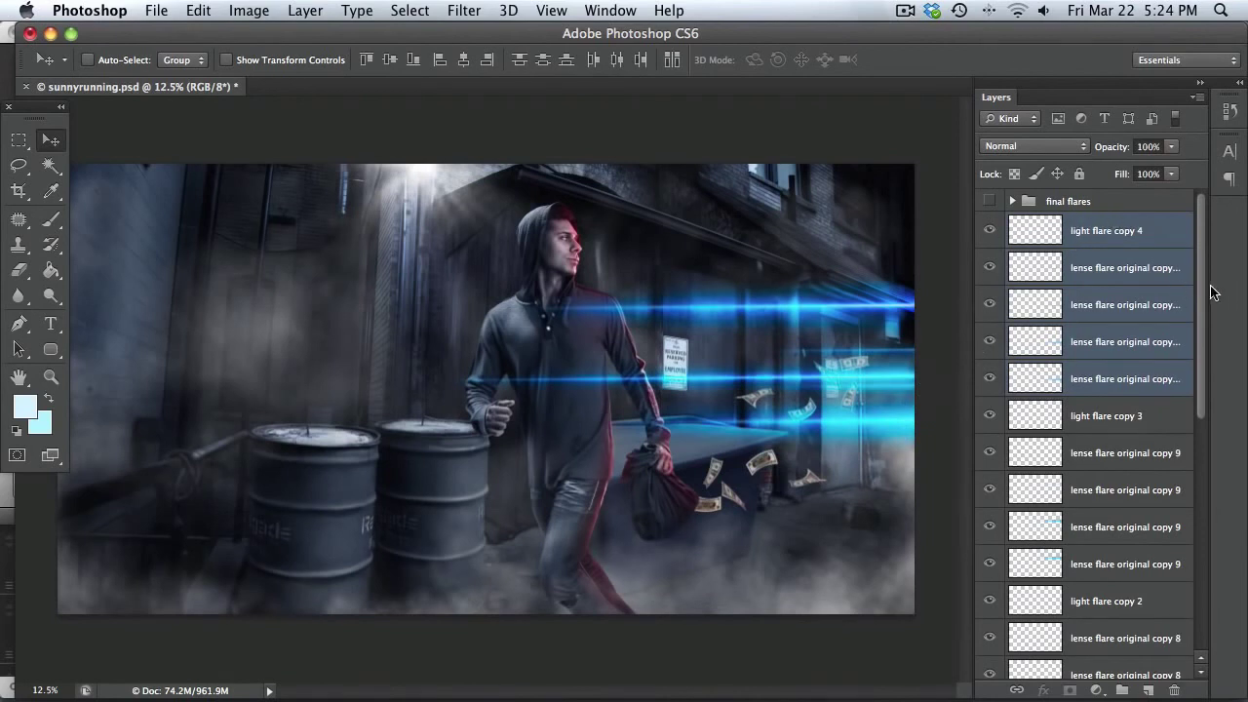
{"action": "left_click_drag", "start_coordinate": [1201, 304], "coordinate": [1214, 236]}
{"action": "left_click", "coordinate": [1042, 229]}
{"action": "left_click_drag", "start_coordinate": [1206, 294], "coordinate": [1166, 620]}
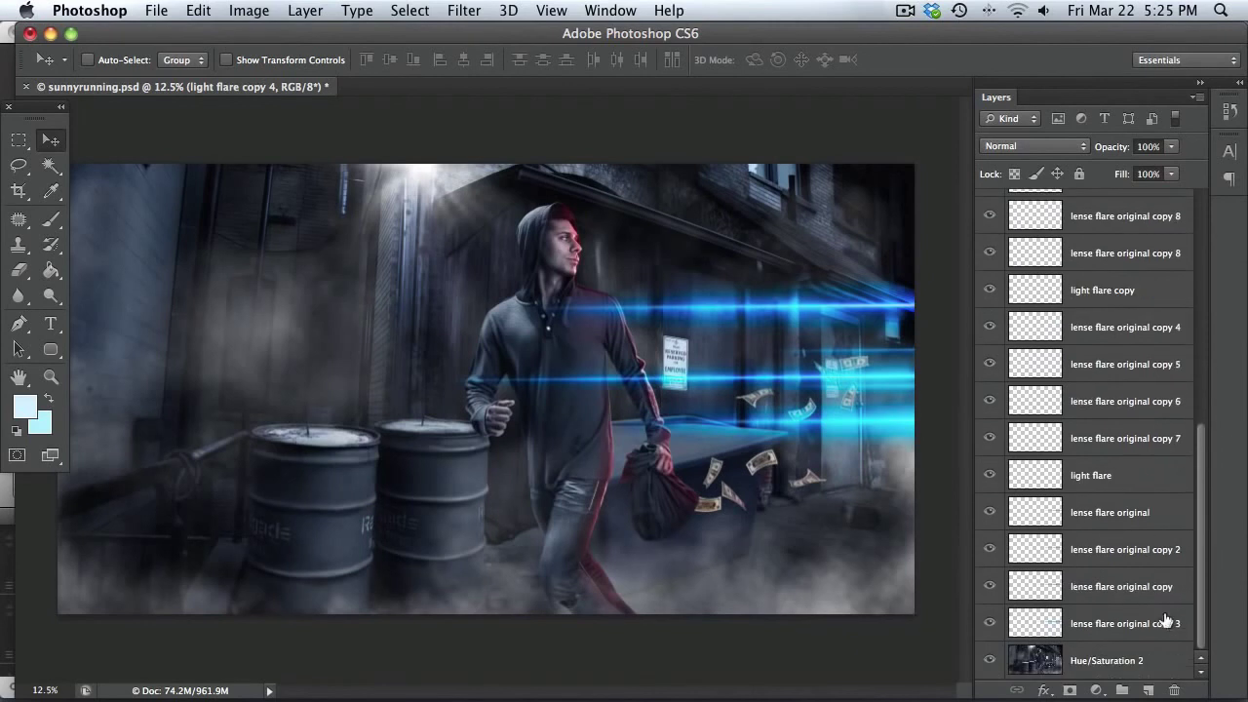
{"action": "left_click", "coordinate": [1048, 627], "text": "shift"}
{"action": "left_click_drag", "start_coordinate": [1204, 466], "coordinate": [1214, 185]}
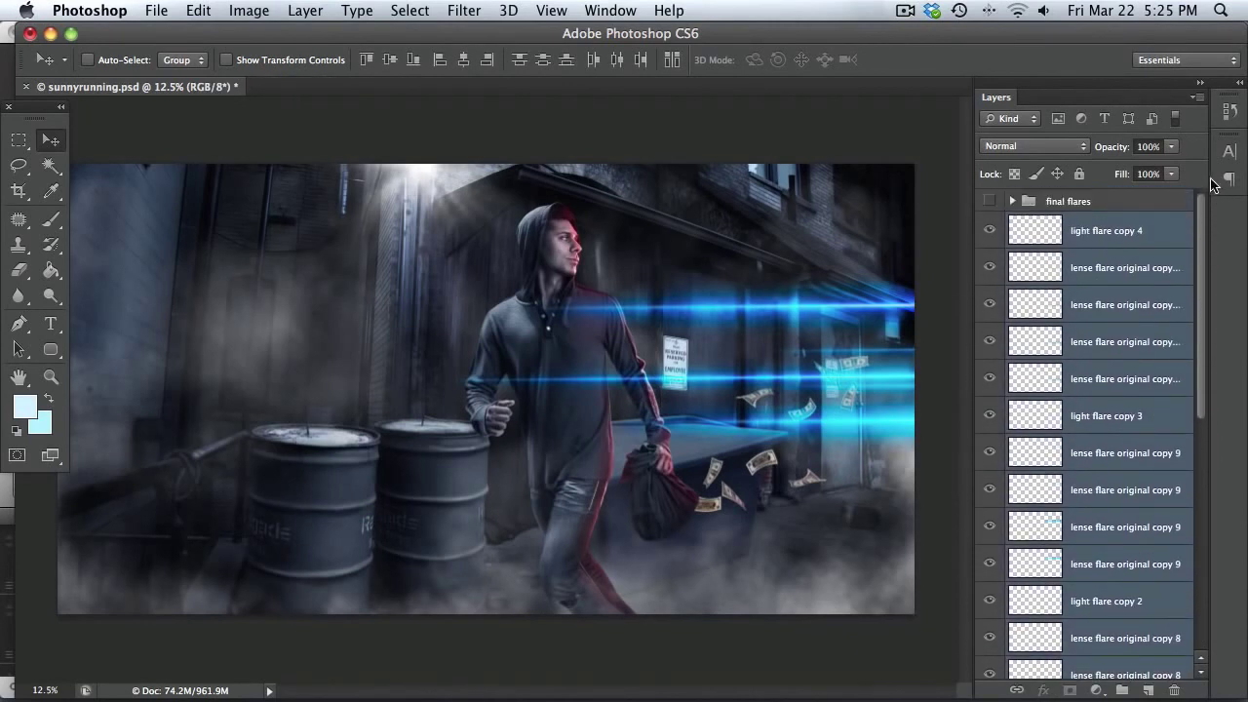
{"action": "key", "text": "super+e"}
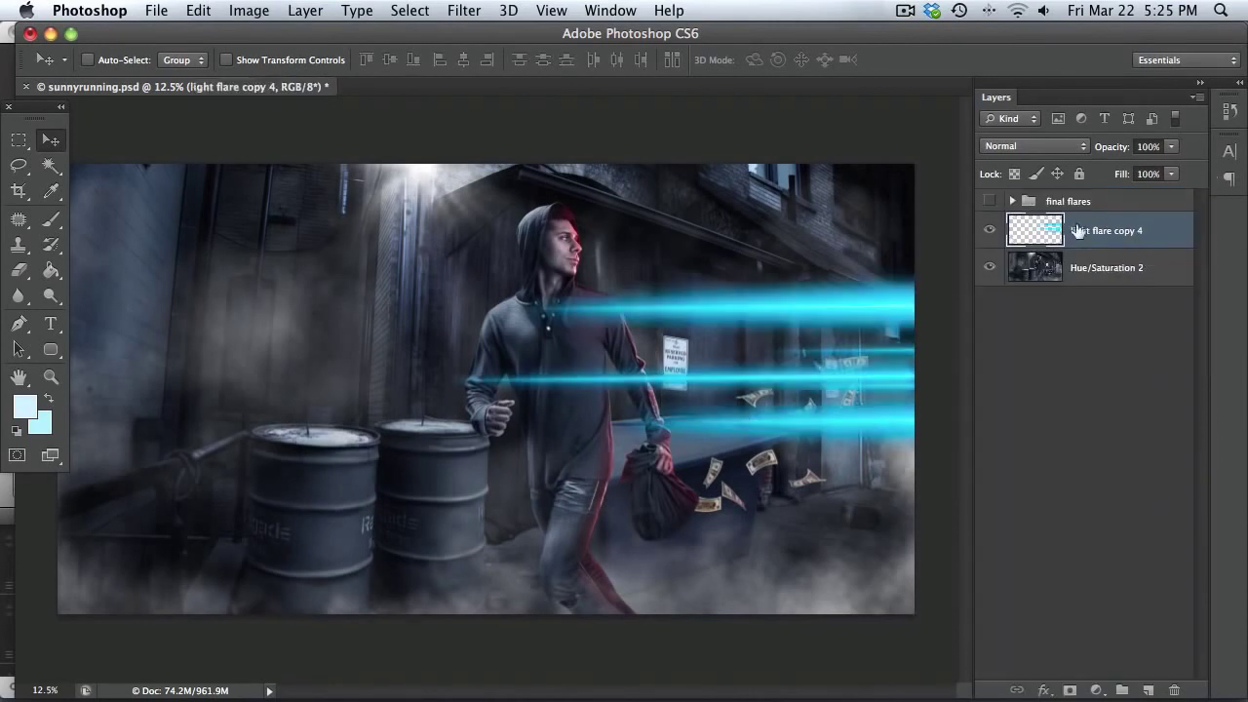
{"action": "left_click", "coordinate": [1076, 148]}
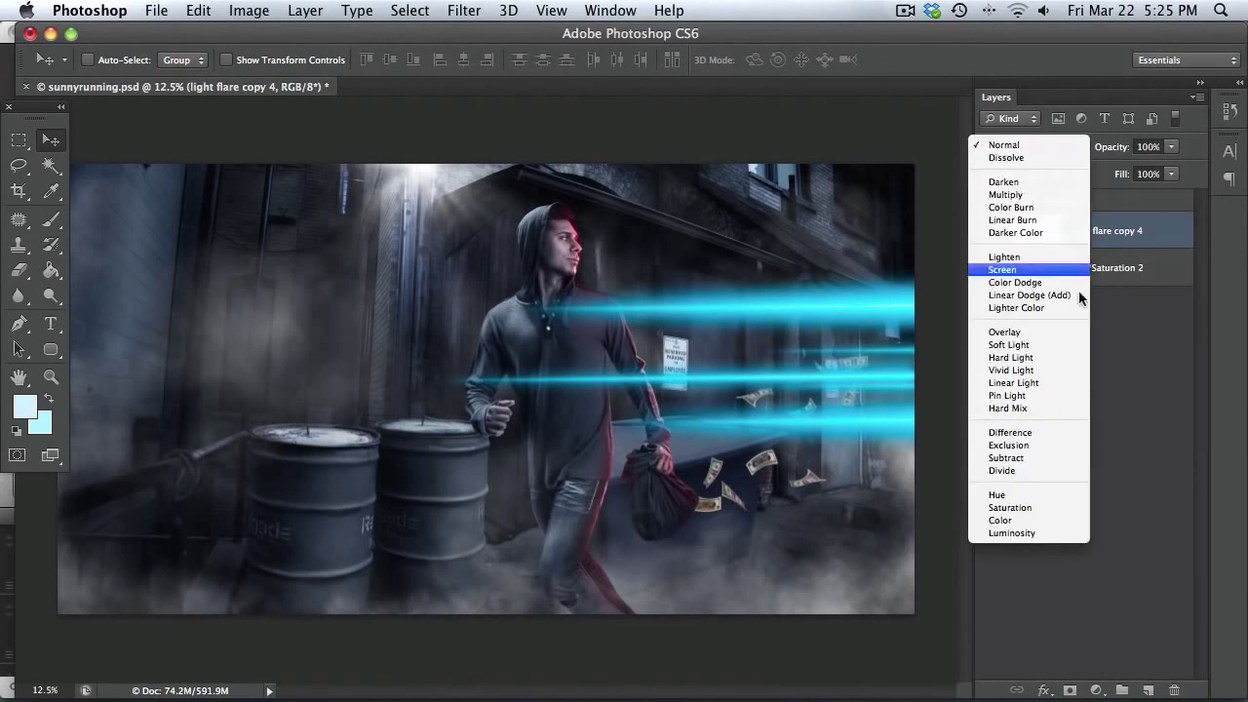
{"action": "left_click", "coordinate": [1037, 333]}
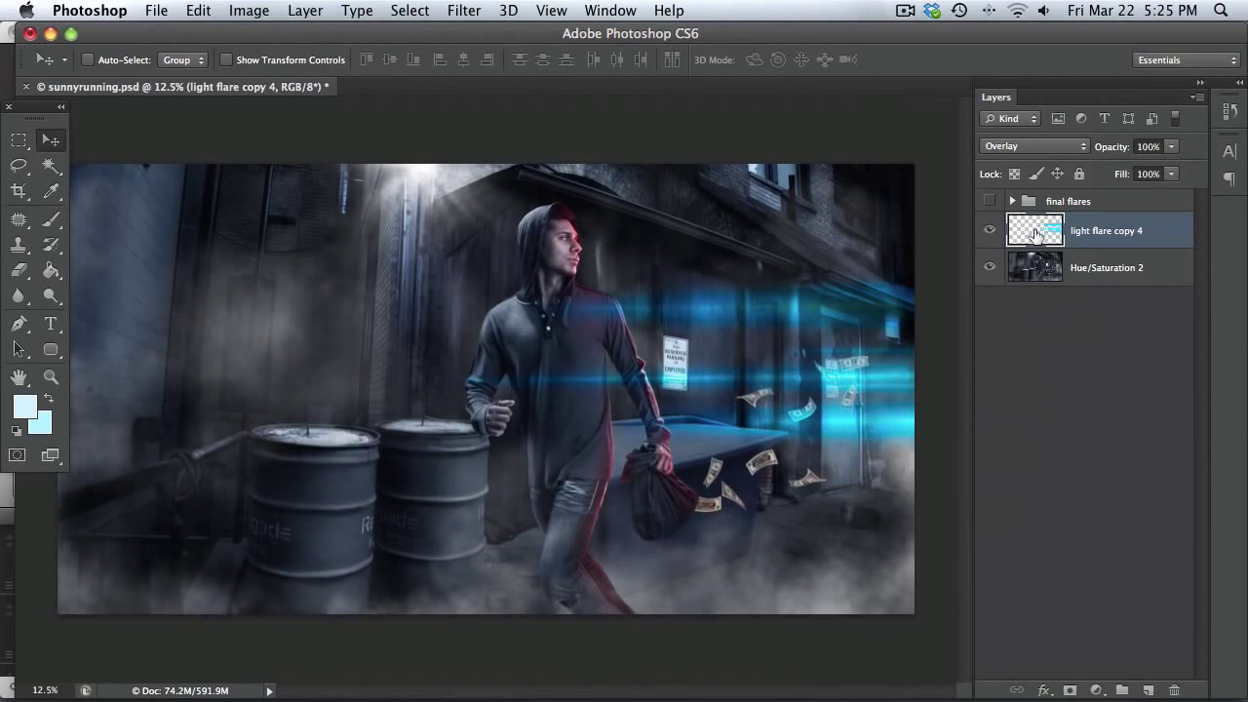
{"action": "left_click_drag", "start_coordinate": [1036, 234], "coordinate": [1036, 266], "text": "alt"}
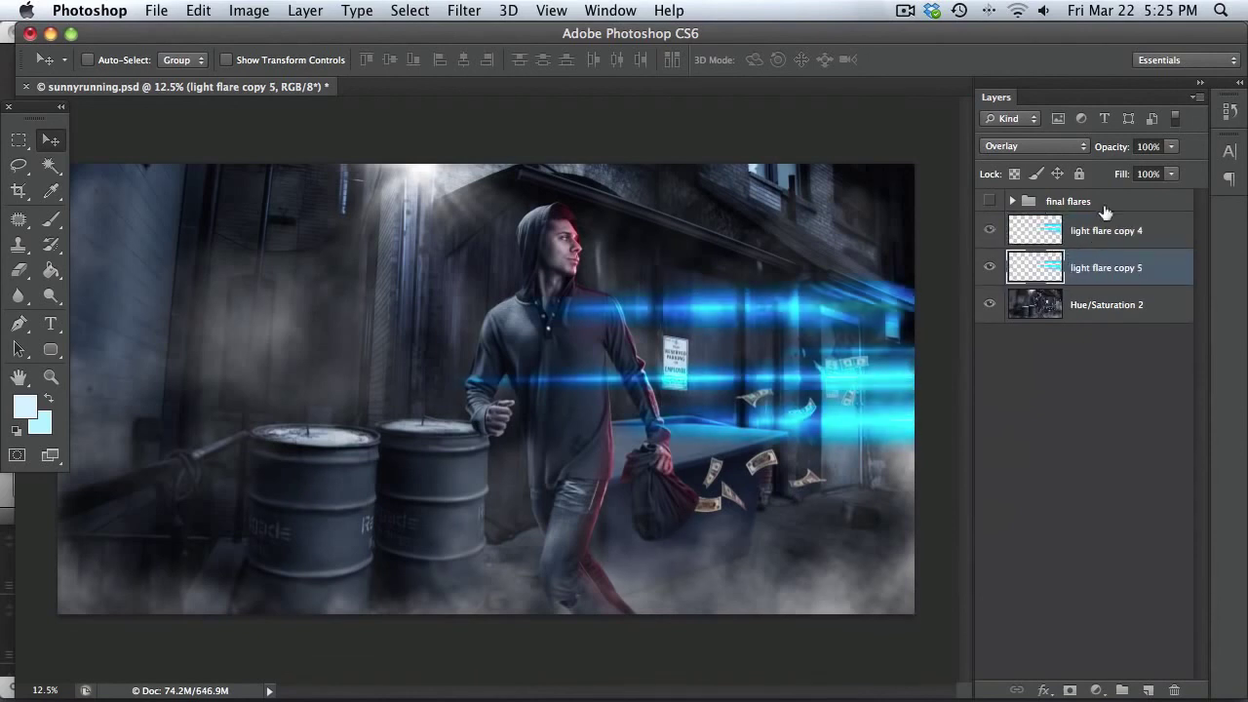
{"action": "left_click_drag", "start_coordinate": [1171, 146], "coordinate": [1142, 176]}
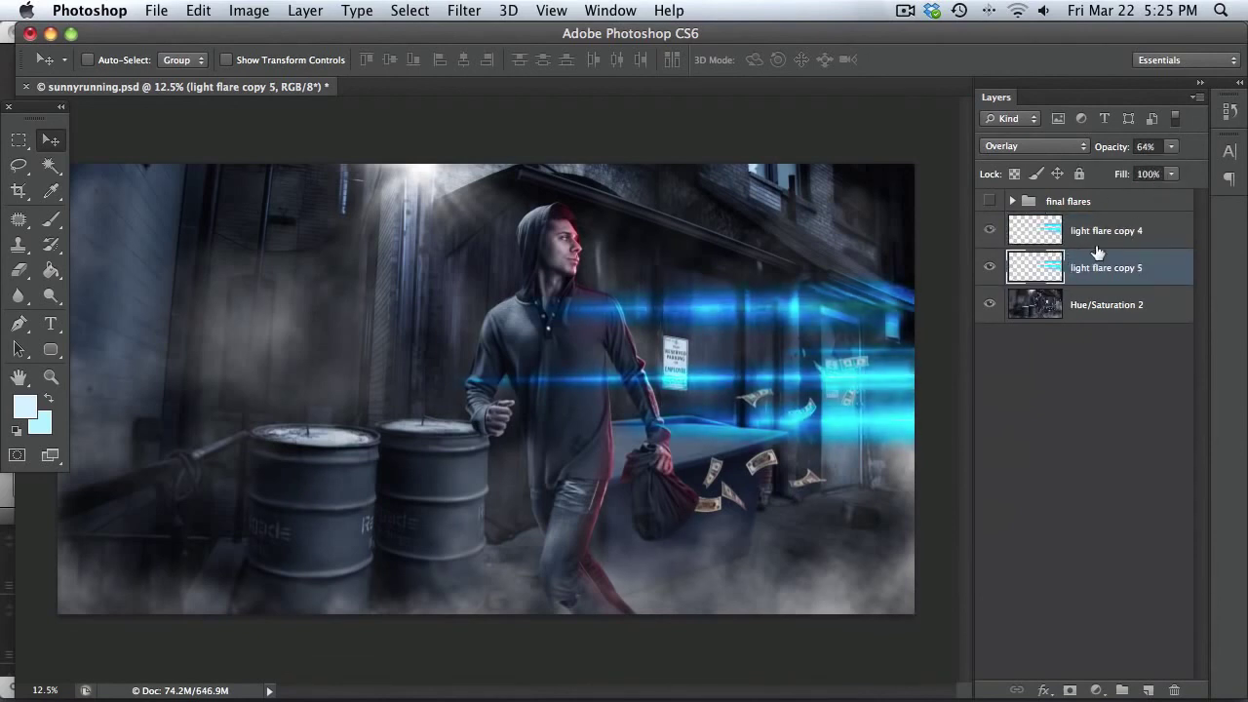
{"action": "key", "text": "ctrl+alt+z"}
{"action": "key", "text": "ctrl+alt+z"}
{"action": "key", "text": "ctrl+alt+z"}
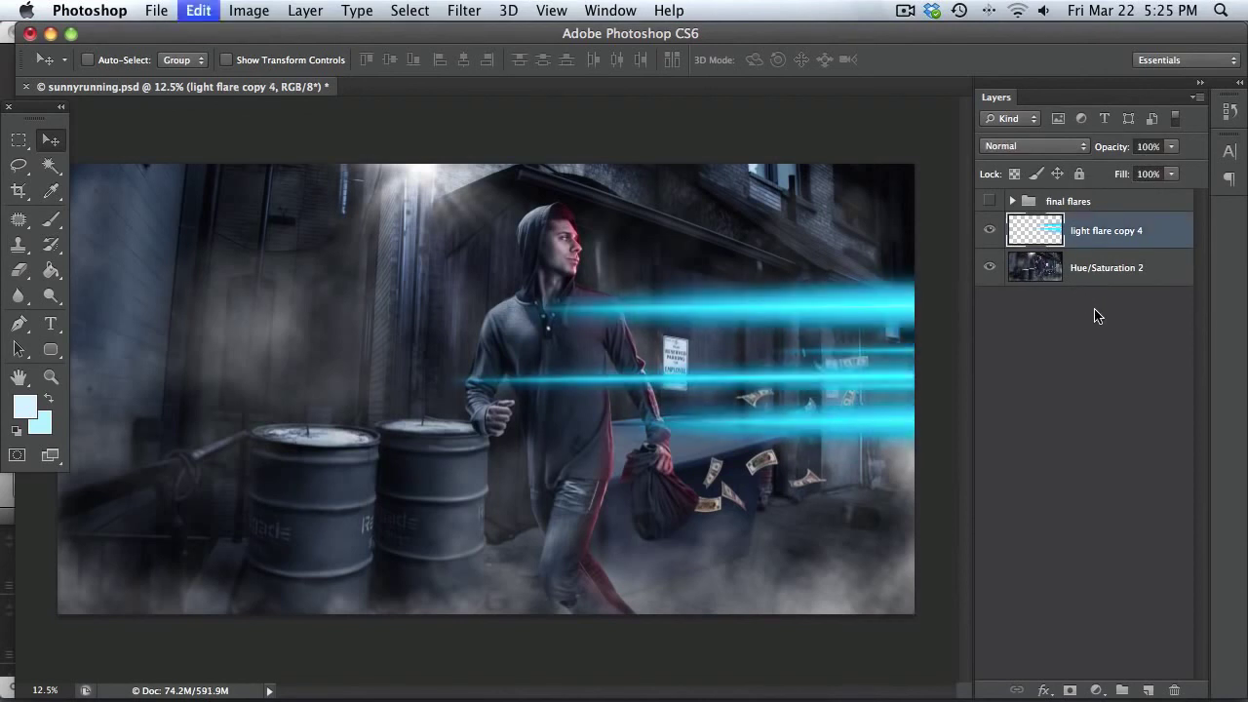
{"action": "key", "text": "ctrl+alt+z"}
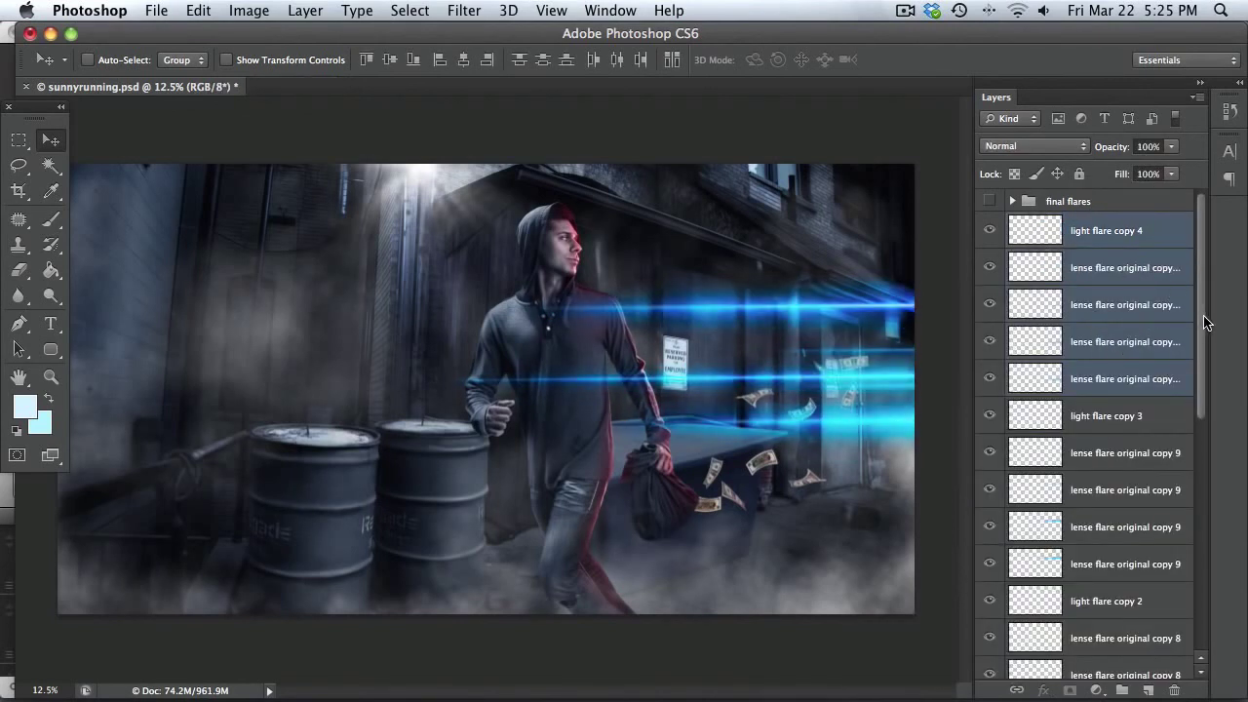